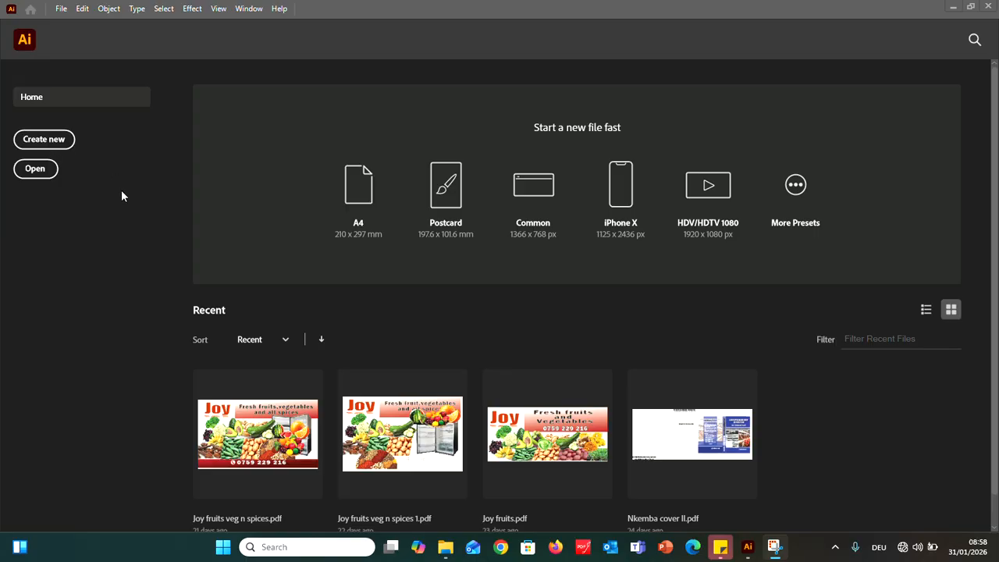
# - Create a new A4 portrait document, 21 x 29.7 cm, in CMYK colour mode at 300 ppi
pyautogui.click(59, 146)
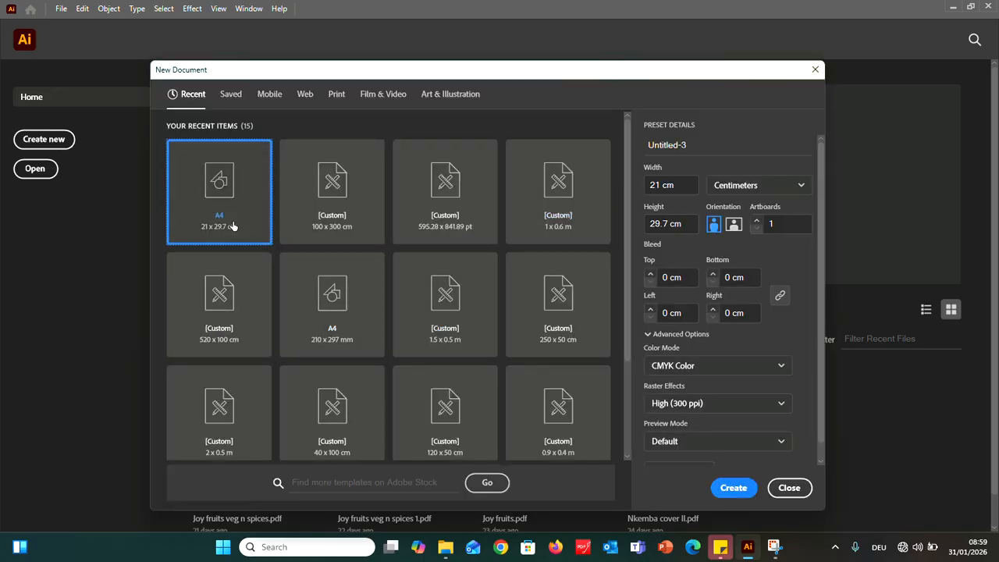
pyautogui.click(734, 488)
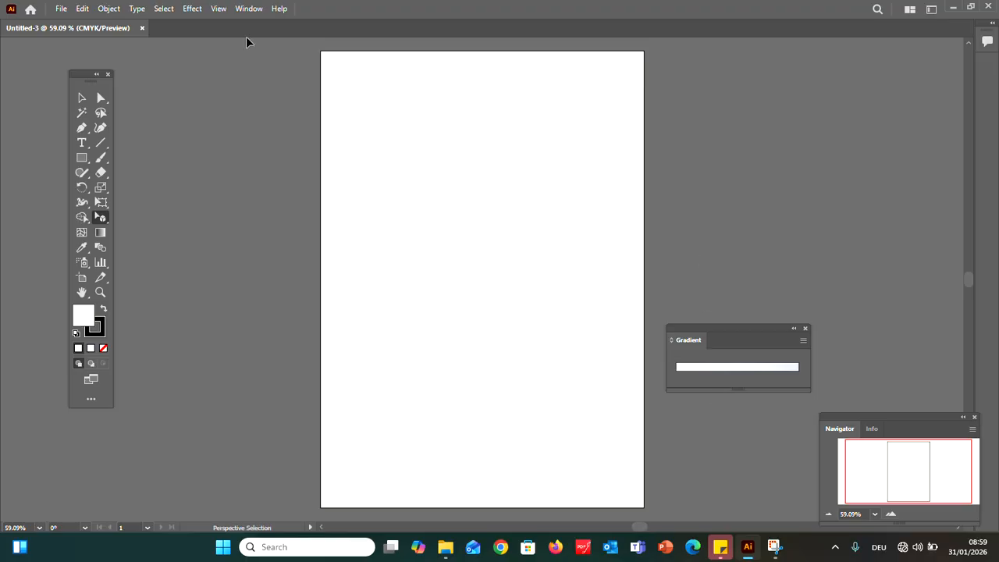
# - Rearrange the floating panels: move Gradient and Navigator clear of the artboard, one above the other, and shift the toolbar down
pyautogui.click(219, 8)
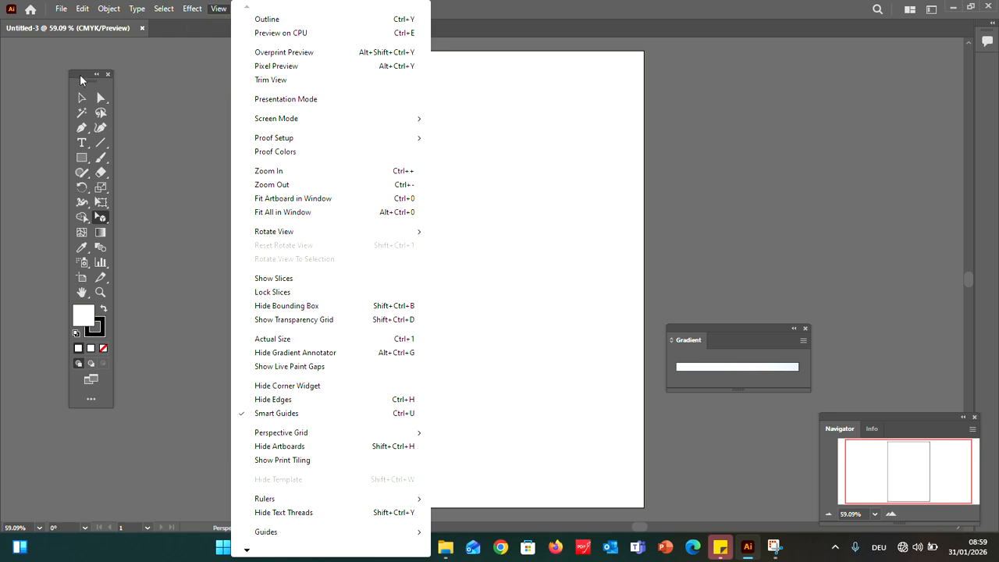
pyautogui.click(80, 80)
pyautogui.moveTo(71, 79)
pyautogui.mouseDown()
pyautogui.moveTo(13, 122)
pyautogui.moveTo(88, 87)
pyautogui.moveTo(70, 79)
pyautogui.mouseUp()
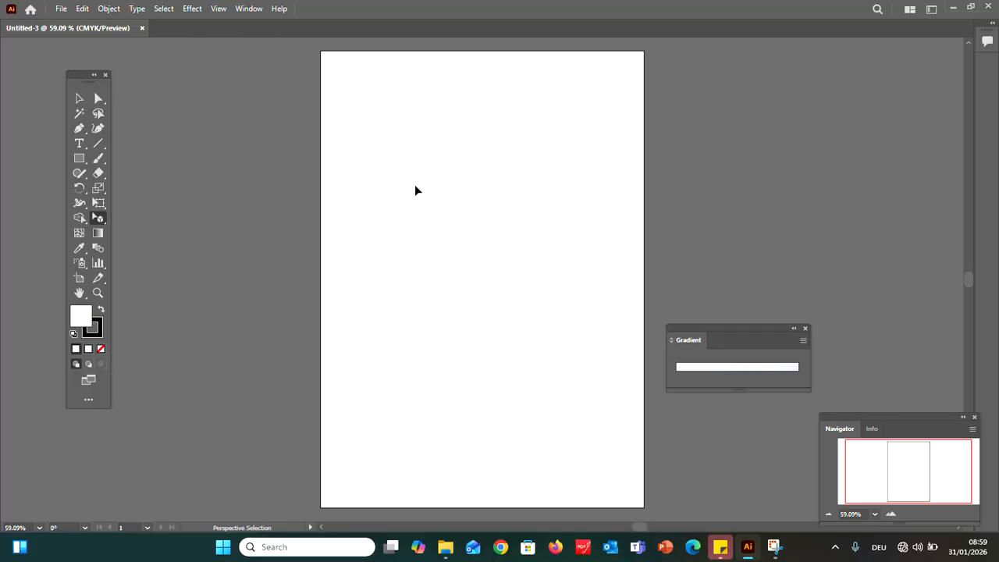
pyautogui.hscroll(1, 588, 248)
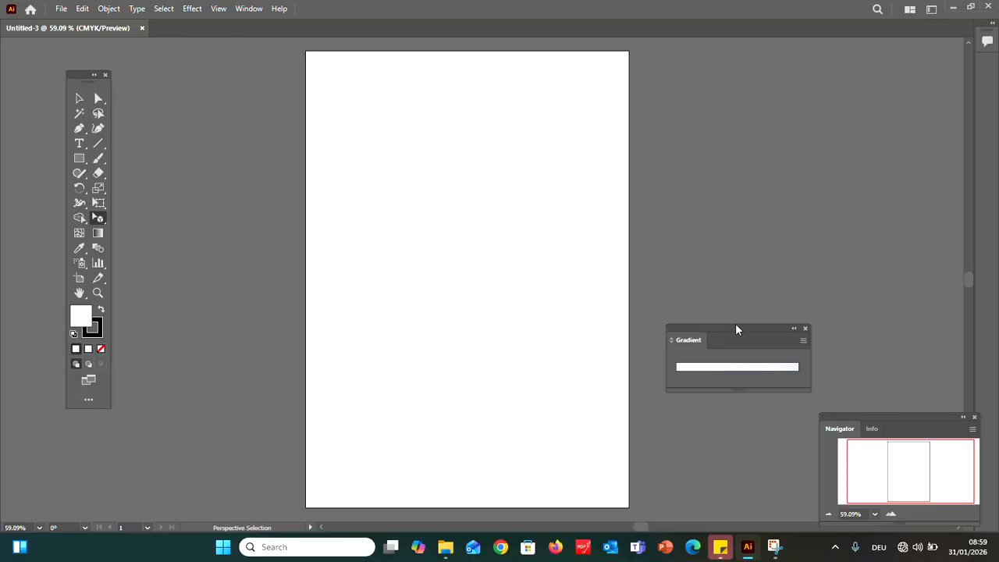
pyautogui.moveTo(738, 319); pyautogui.dragTo(846, 128)
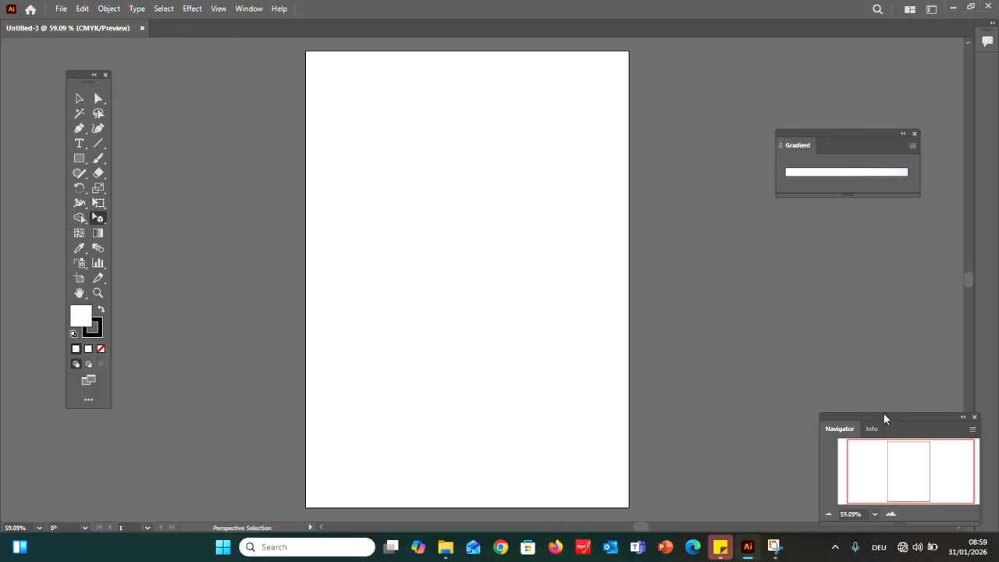
pyautogui.moveTo(885, 415); pyautogui.dragTo(835, 255)
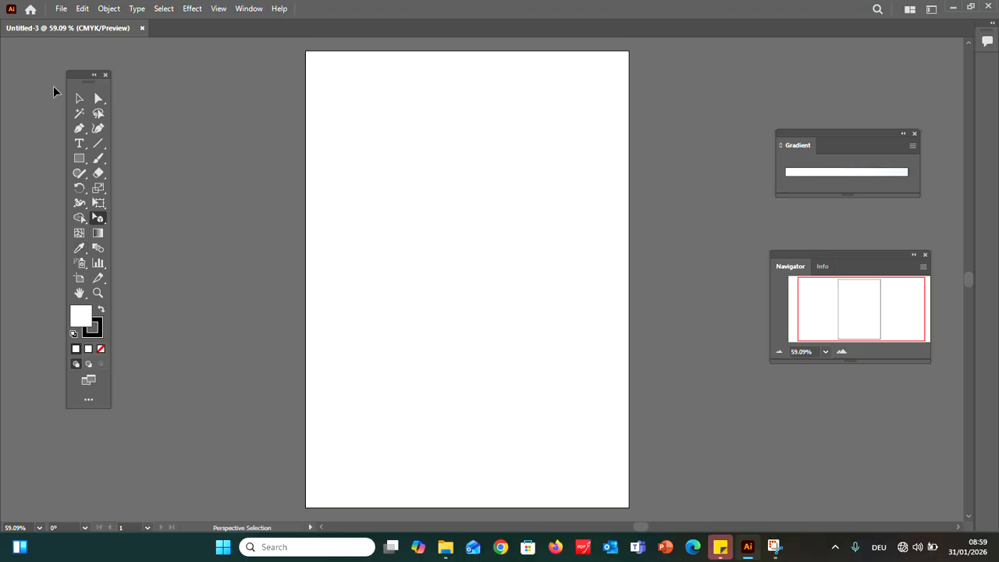
pyautogui.moveTo(76, 81); pyautogui.dragTo(76, 167)
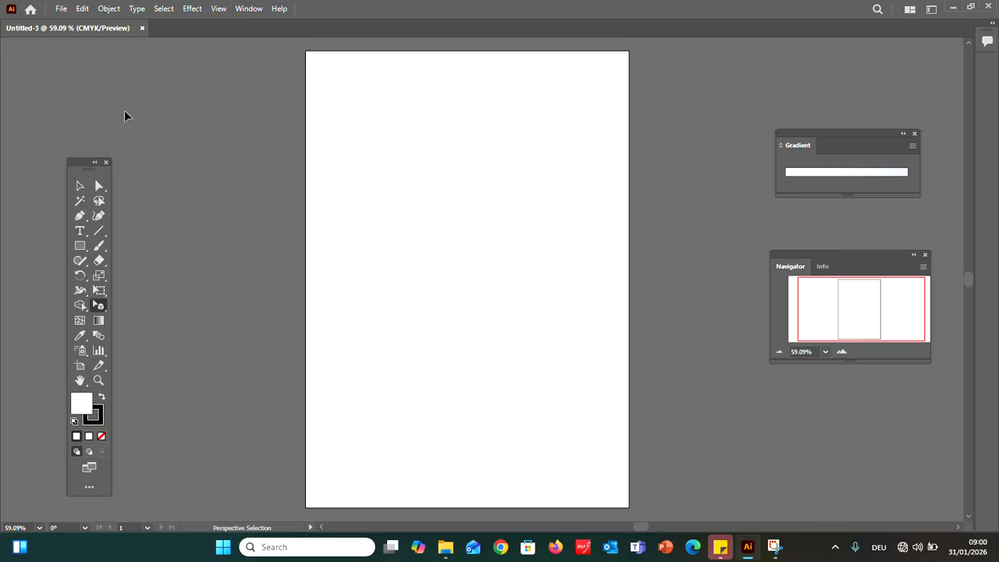
# - Close the floating toolbar and the Gradient and Navigator panels to clear the workspace
pyautogui.click(106, 163)
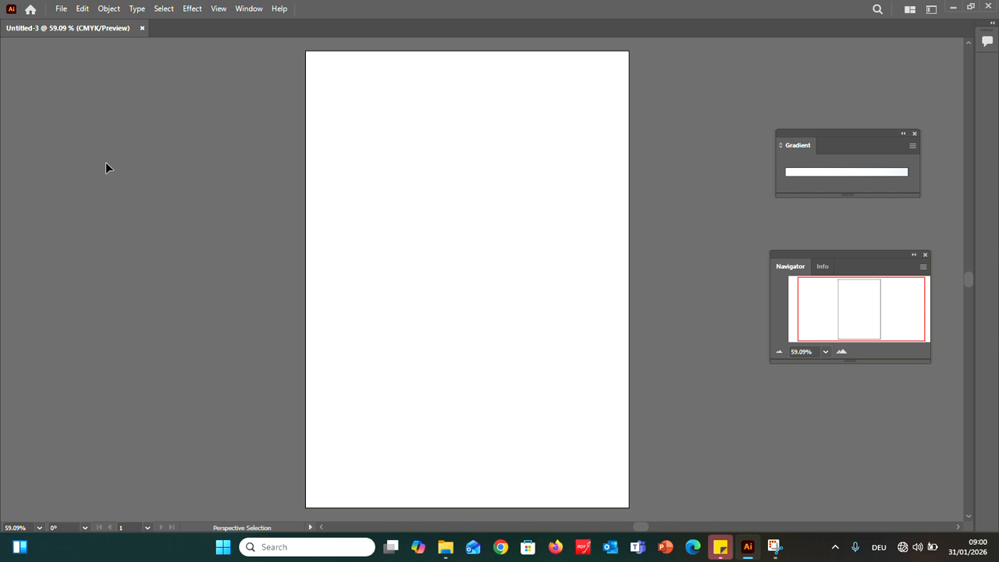
pyautogui.click(916, 134)
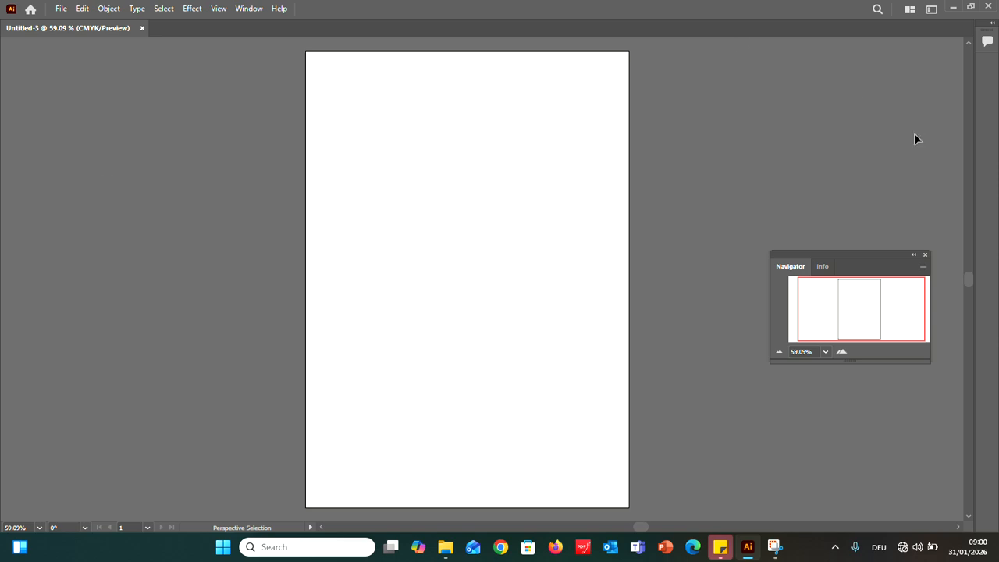
pyautogui.click(925, 255)
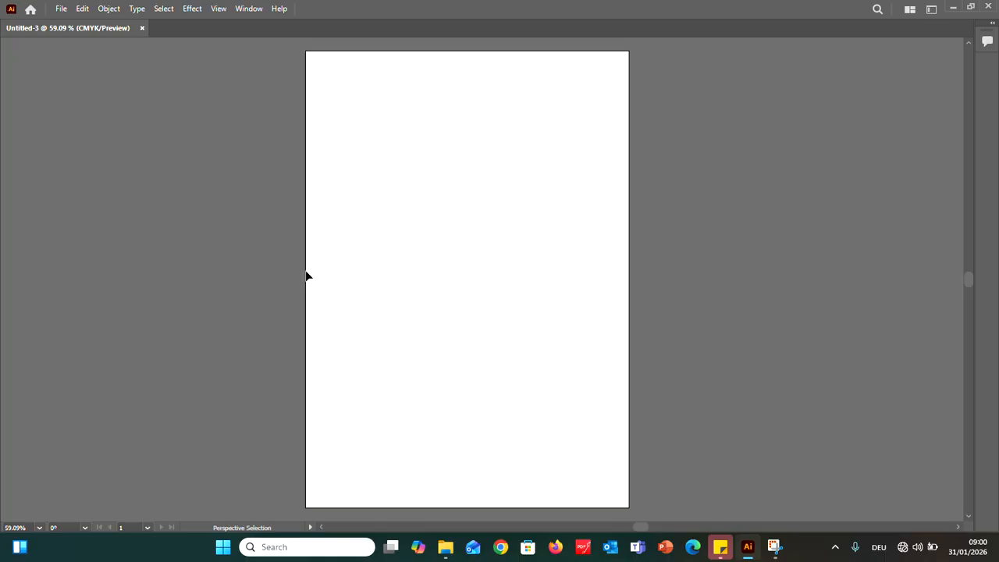
# - Display the Basic toolbar and close it again
pyautogui.click(248, 8)
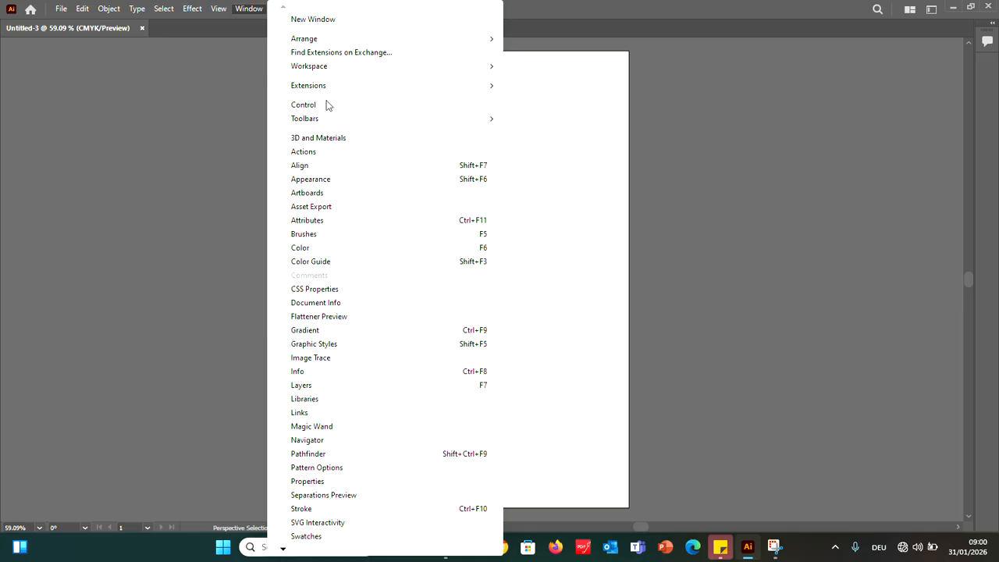
pyautogui.moveTo(326, 121)
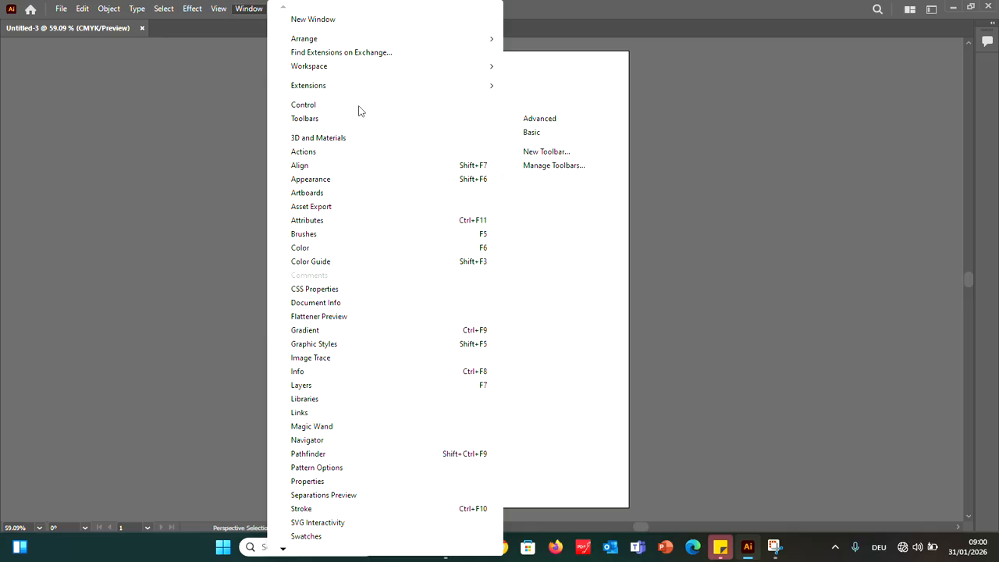
pyautogui.click(527, 136)
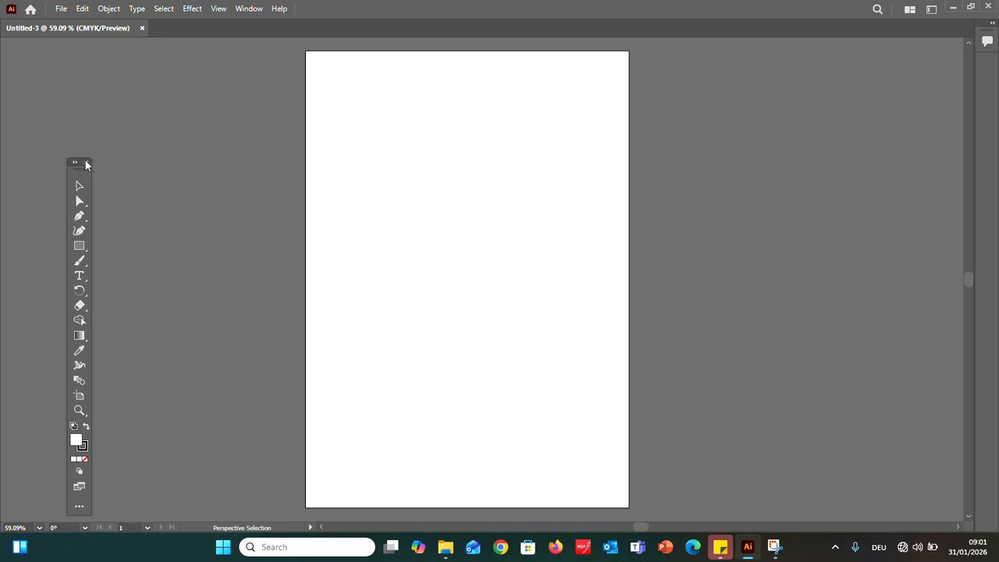
pyautogui.click(87, 163)
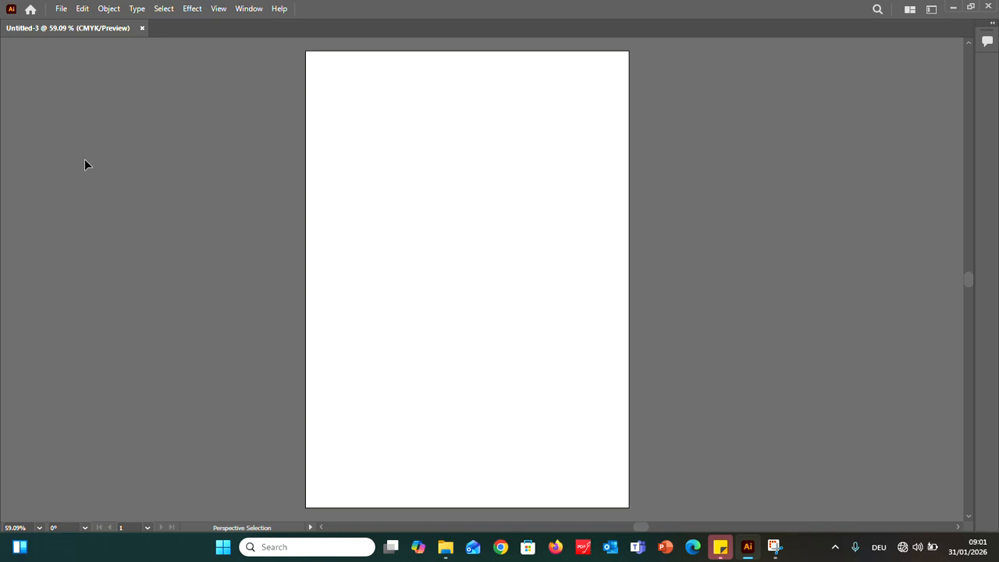
# - Display the Advanced toolbar and move it slightly higher beside the artboard
pyautogui.click(250, 10)
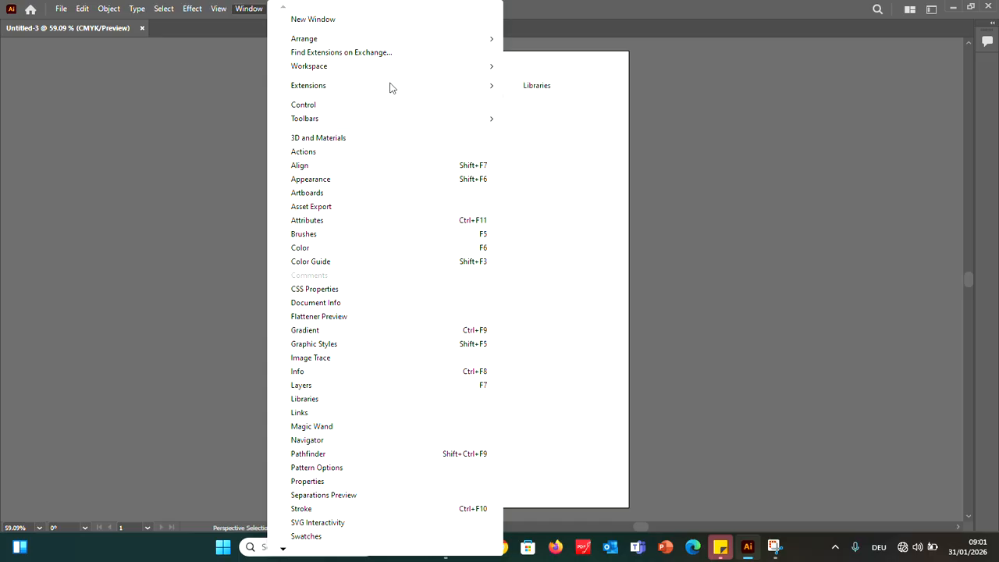
pyautogui.moveTo(404, 121)
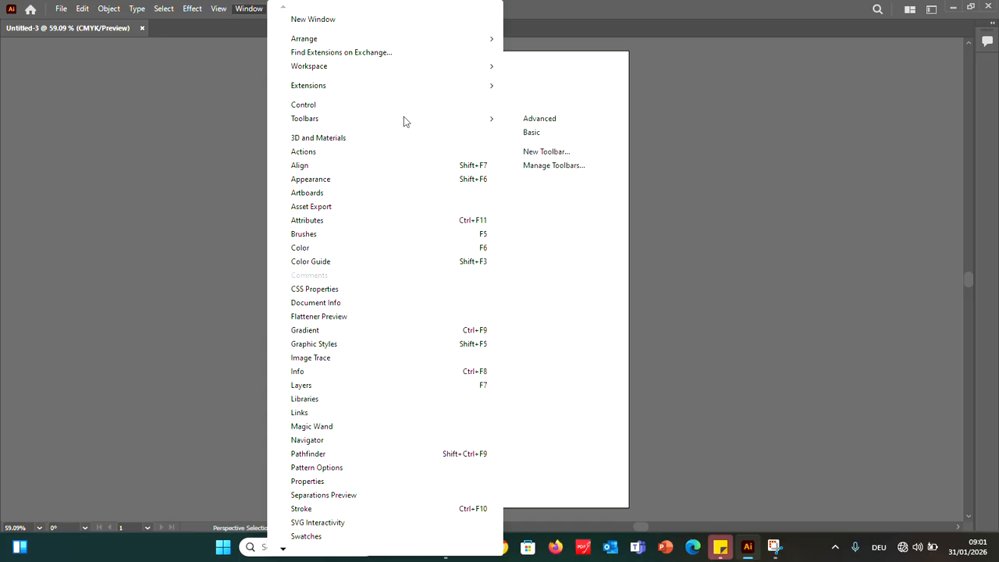
pyautogui.click(533, 120)
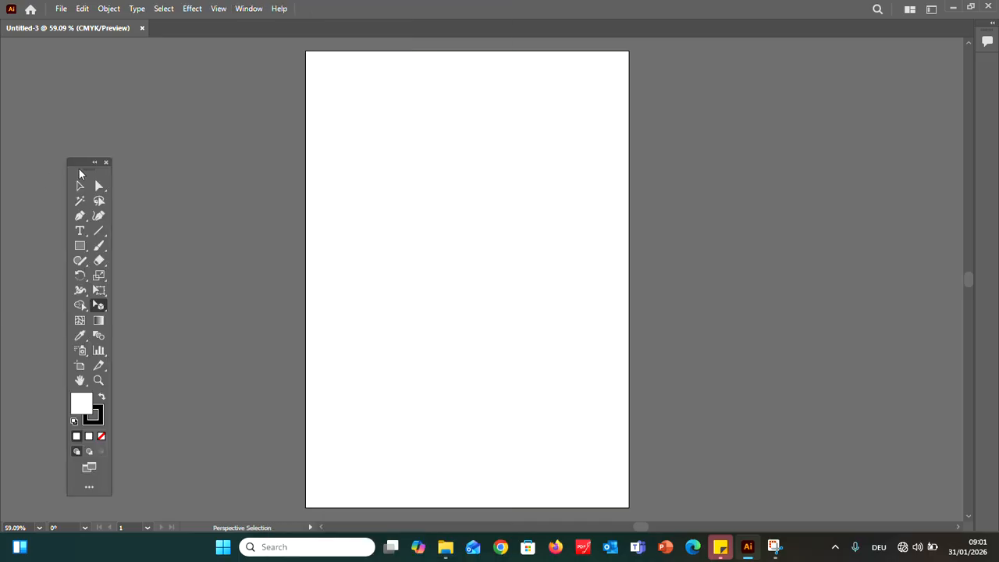
pyautogui.moveTo(78, 170); pyautogui.dragTo(76, 117)
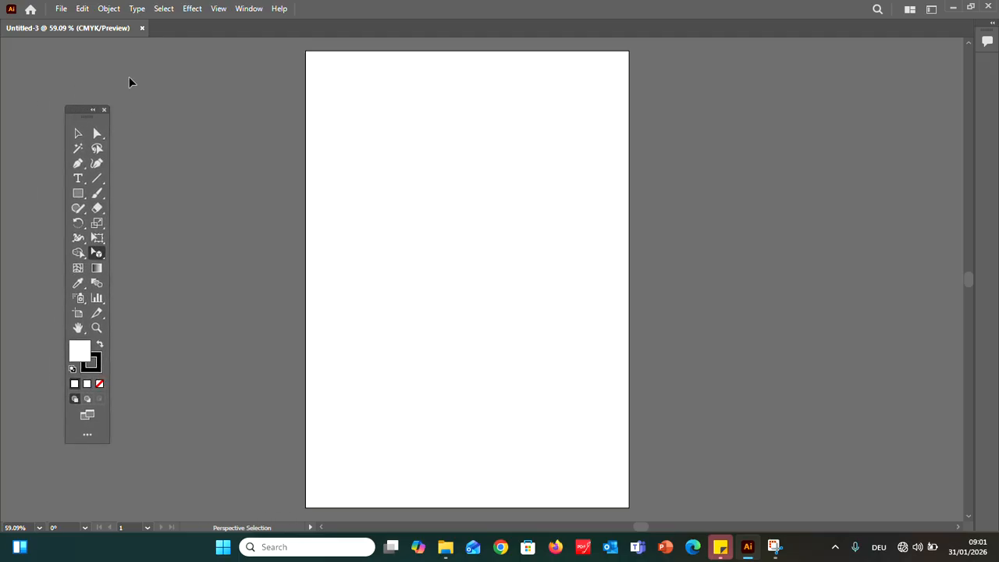
# - Show the Color panel, look at its Color Guide, return to the CMYK sliders and move the panel farther from the artboard
pyautogui.click(248, 9)
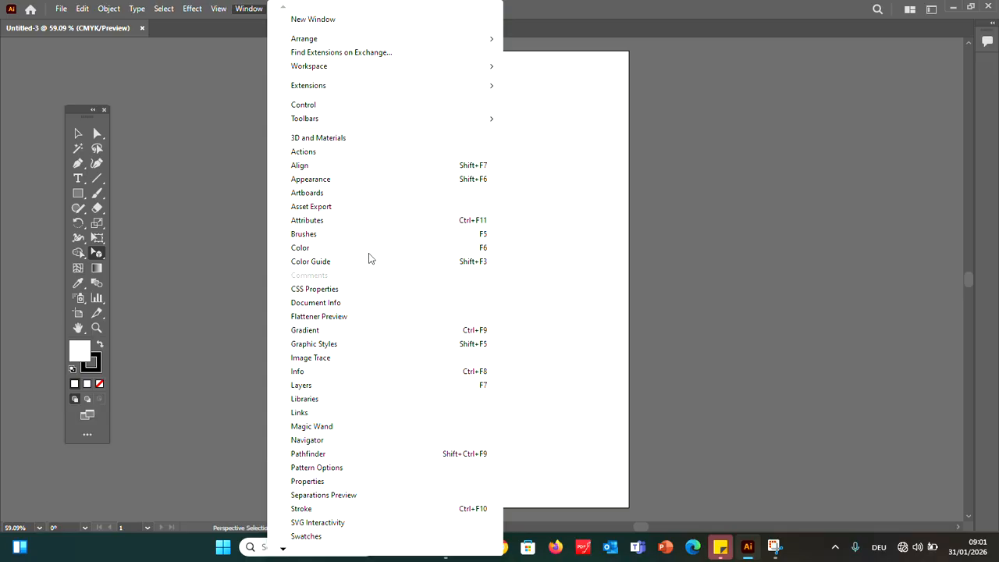
pyautogui.click(447, 250)
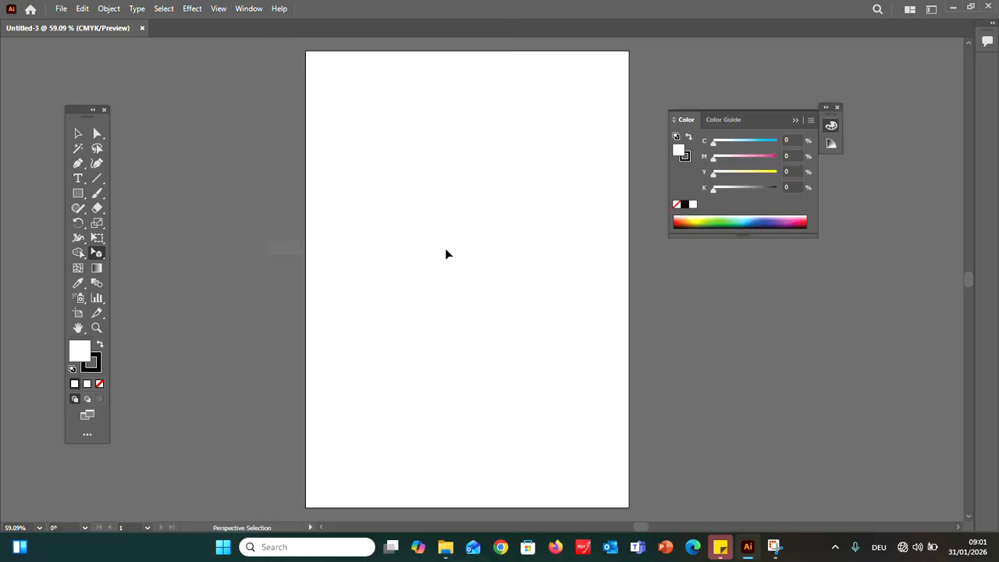
pyautogui.click(737, 121)
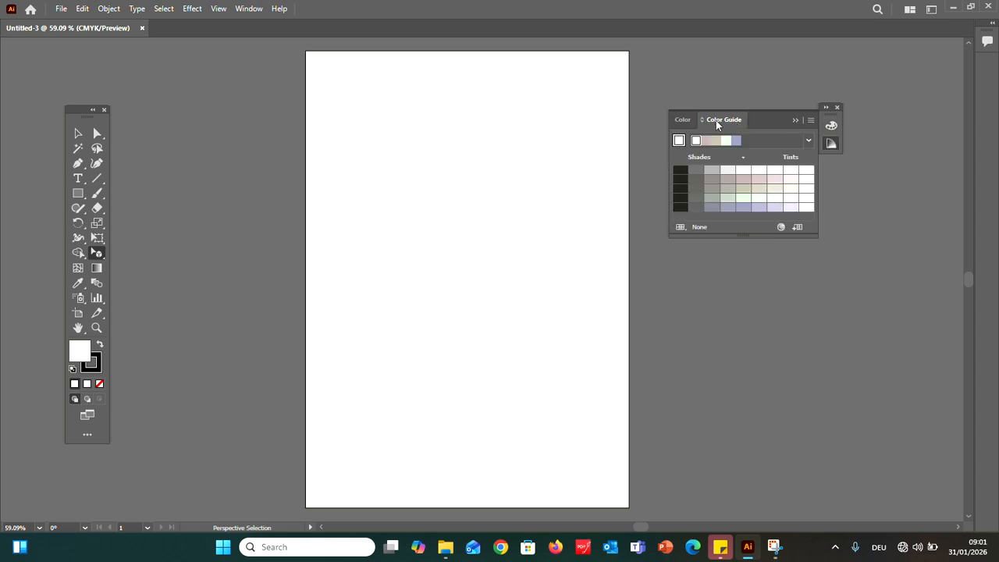
pyautogui.click(688, 122)
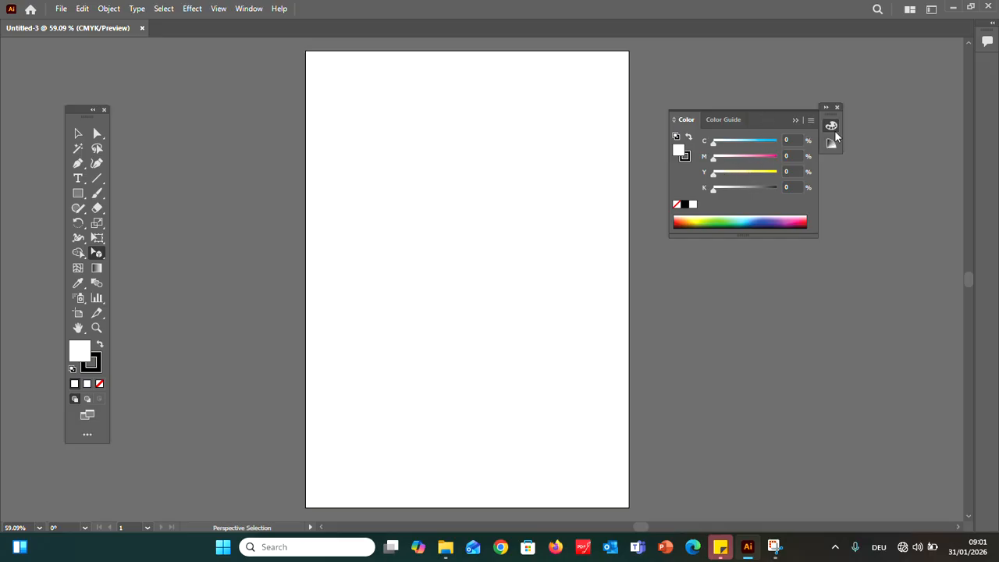
pyautogui.moveTo(761, 119); pyautogui.dragTo(838, 117)
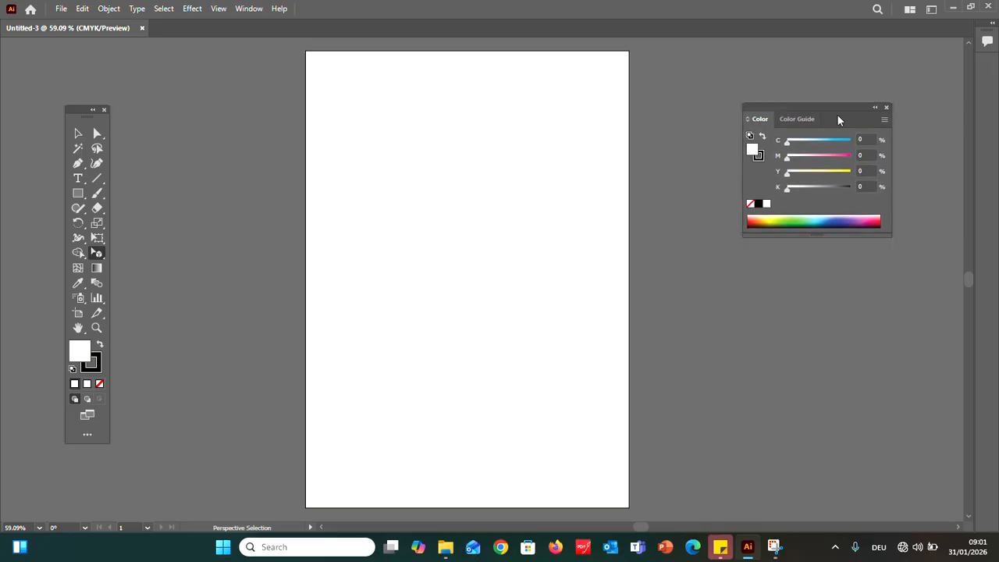
# - Show the Navigator panel and reposition the view of the artboard with its proxy preview
pyautogui.click(252, 8)
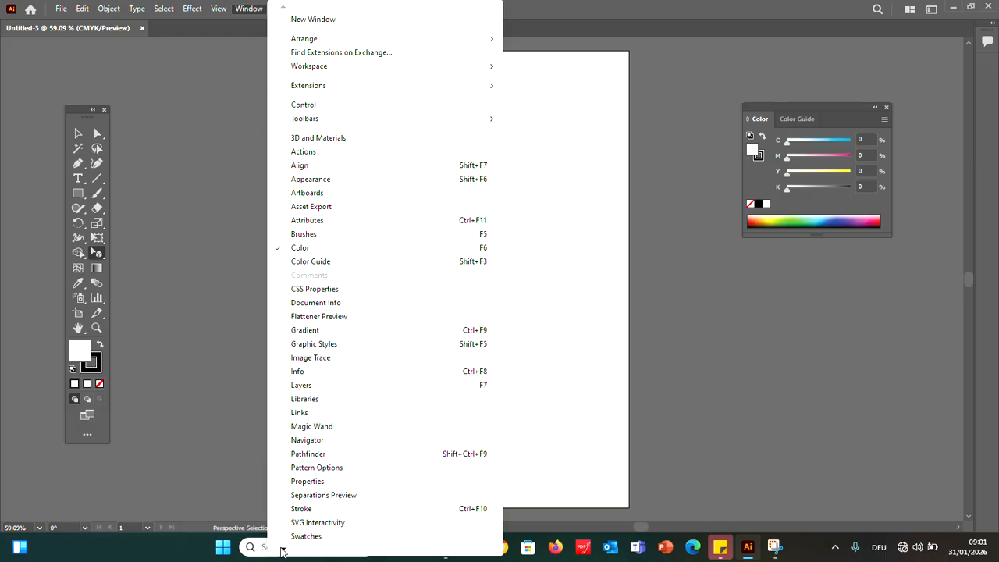
pyautogui.moveTo(283, 552)
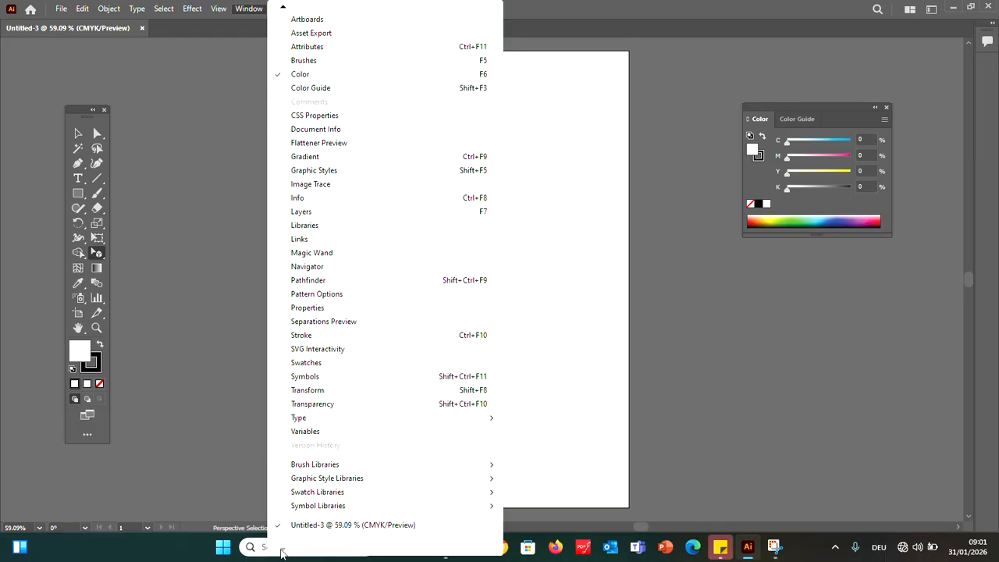
pyautogui.click(308, 267)
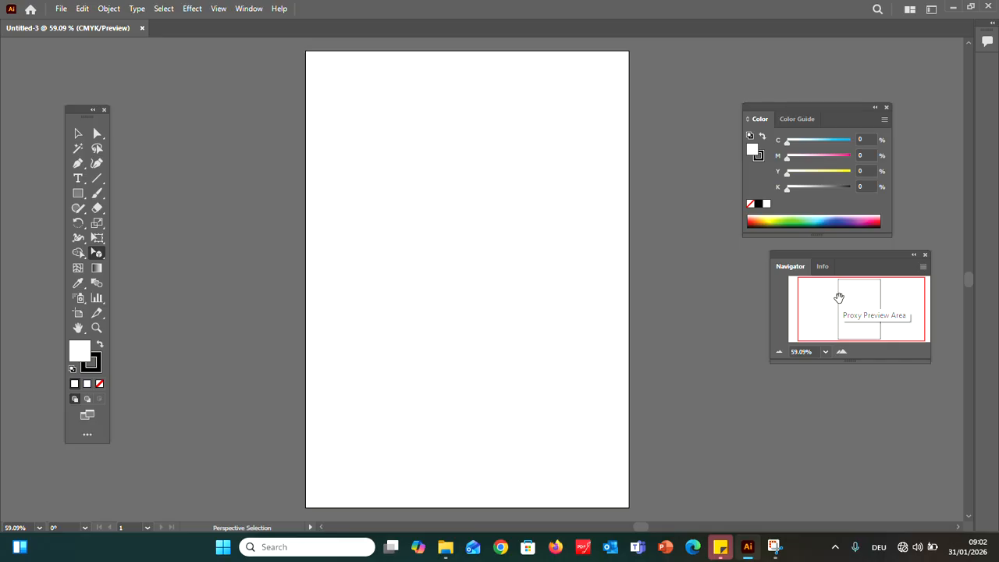
pyautogui.moveTo(839, 297); pyautogui.dragTo(862, 307)
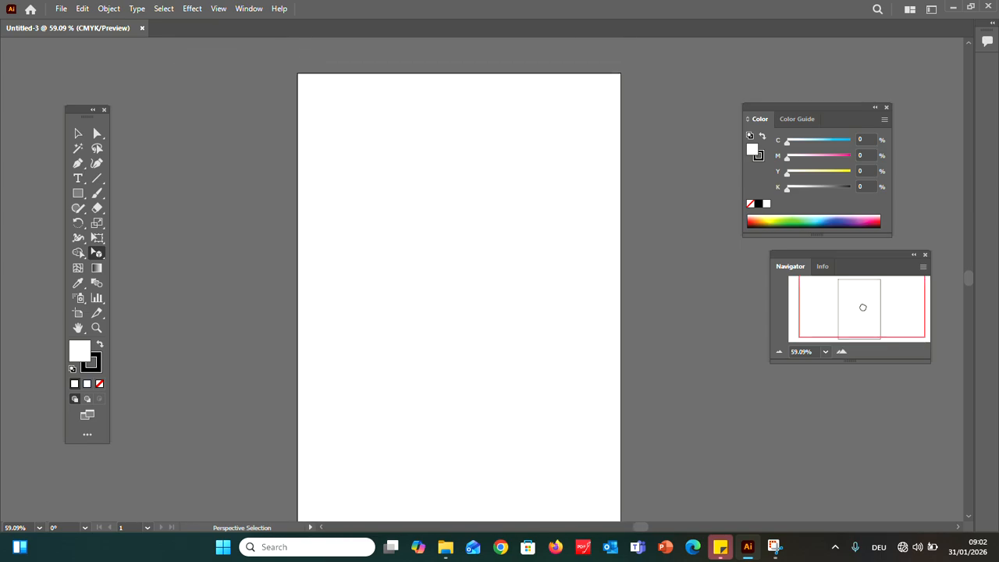
pyautogui.click(250, 8)
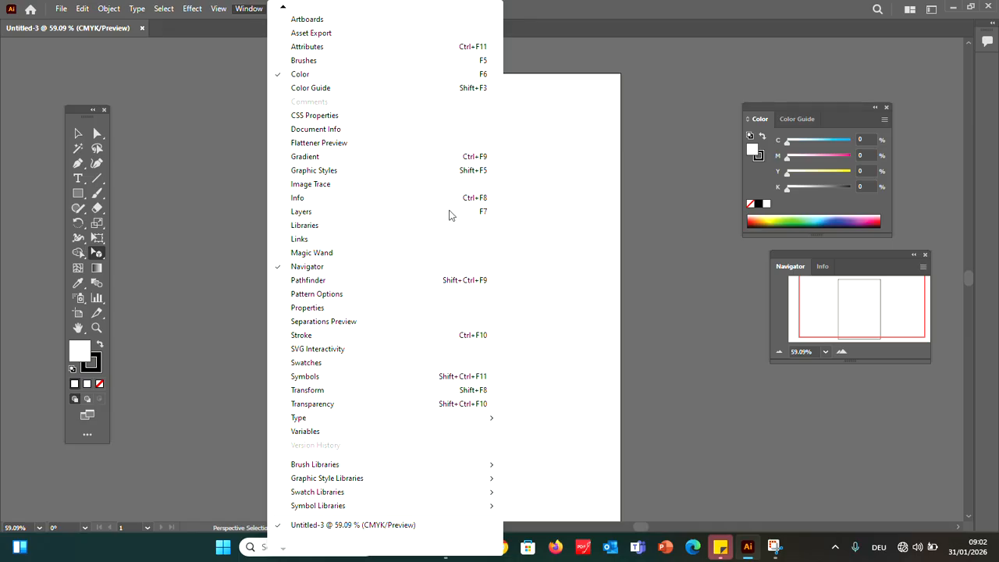
pyautogui.click(546, 219)
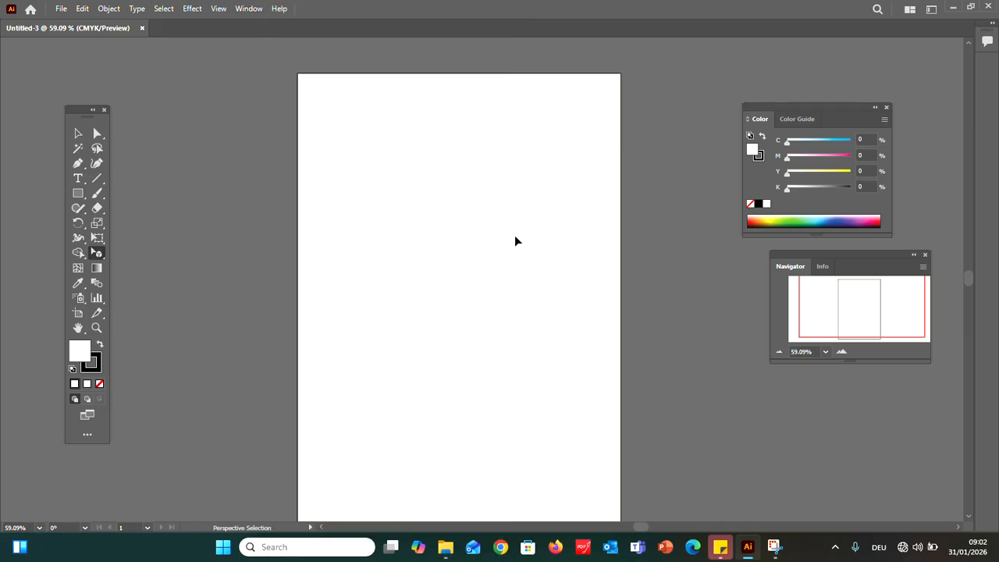
# - Set the document zoom level to 100% and open the list of artboards
pyautogui.click(39, 529)
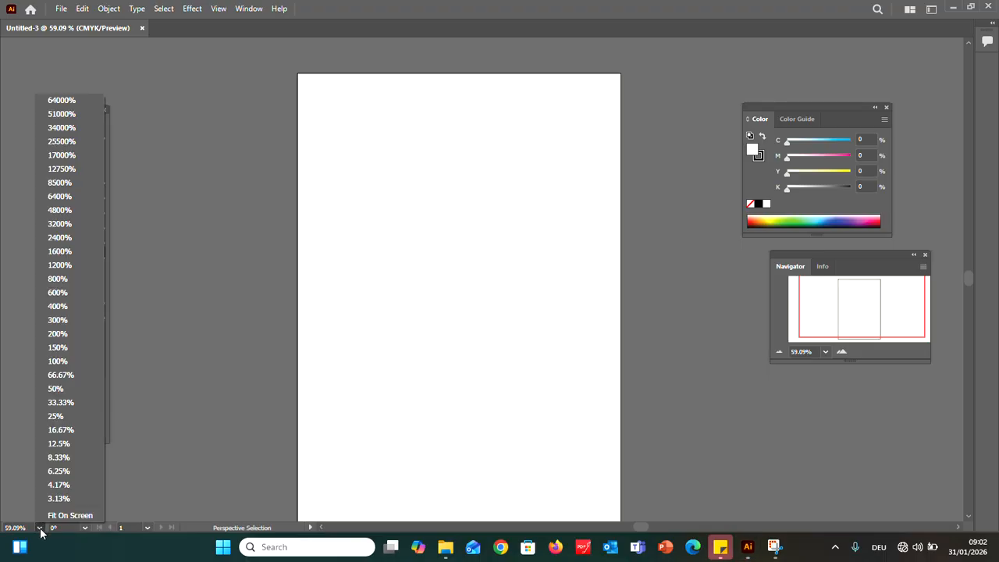
pyautogui.click(67, 363)
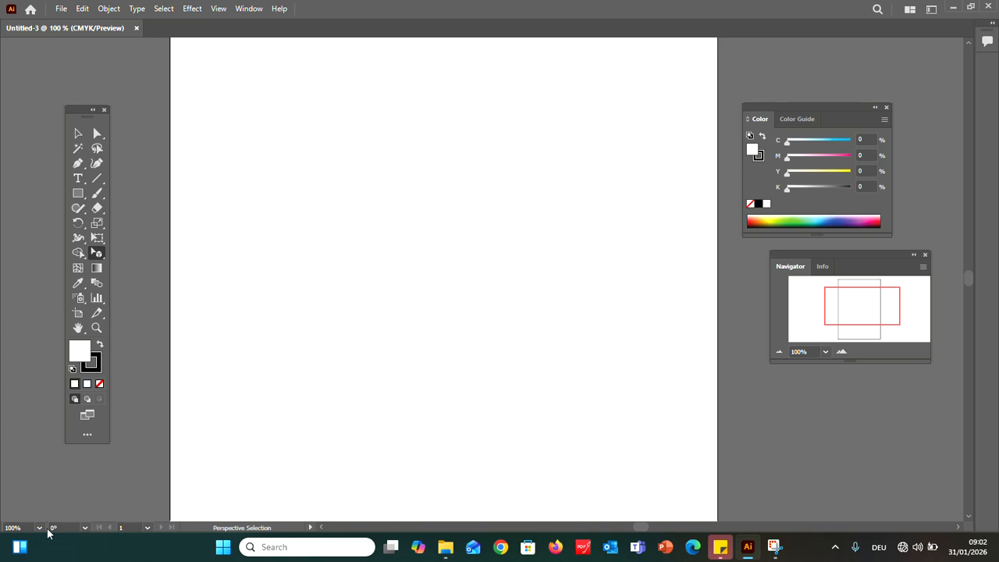
pyautogui.click(149, 530)
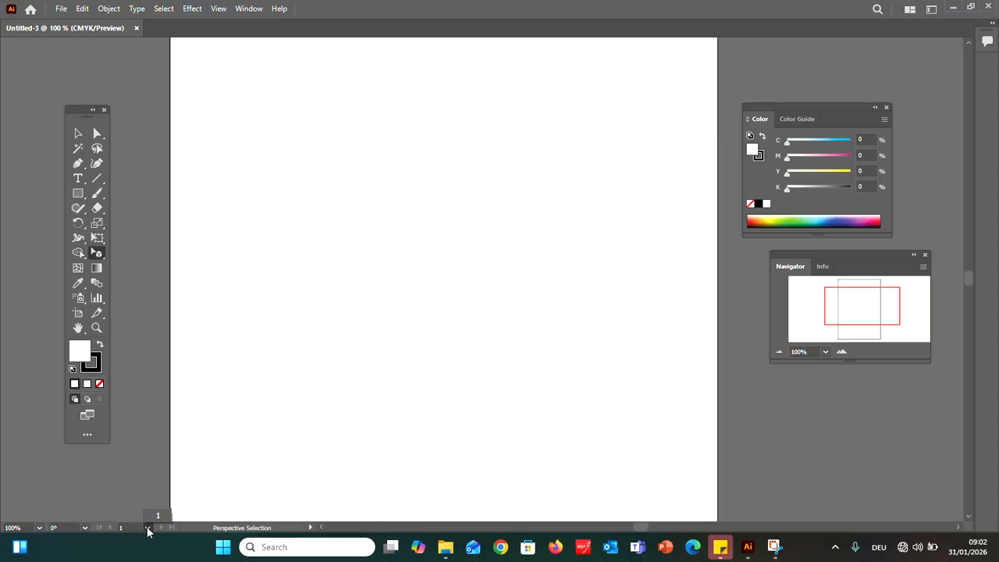
# - Zoom out to 50% with the Navigator so the whole artboard fits in view
pyautogui.hscroll(2, 196, 429)
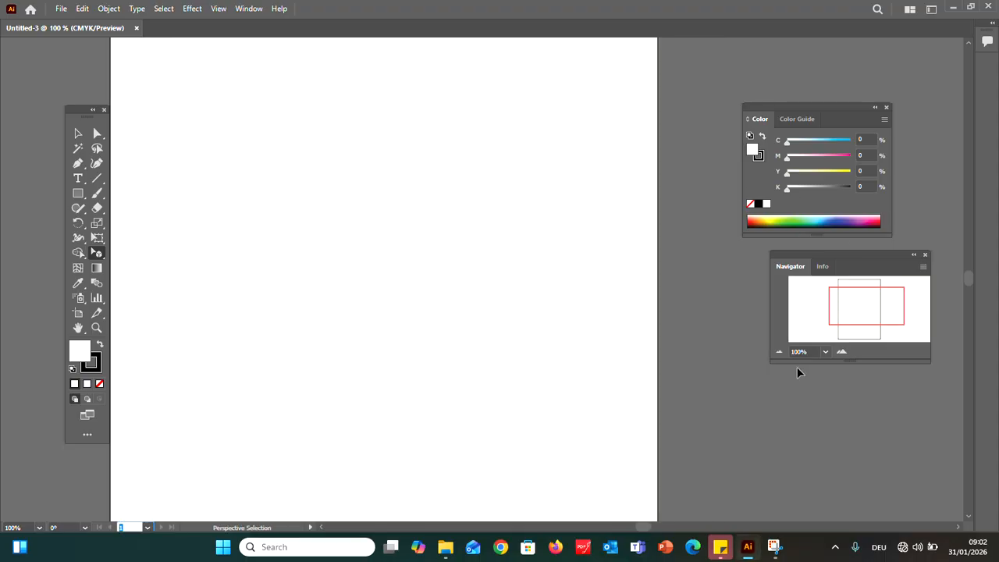
pyautogui.click(779, 354)
pyautogui.click(779, 353)
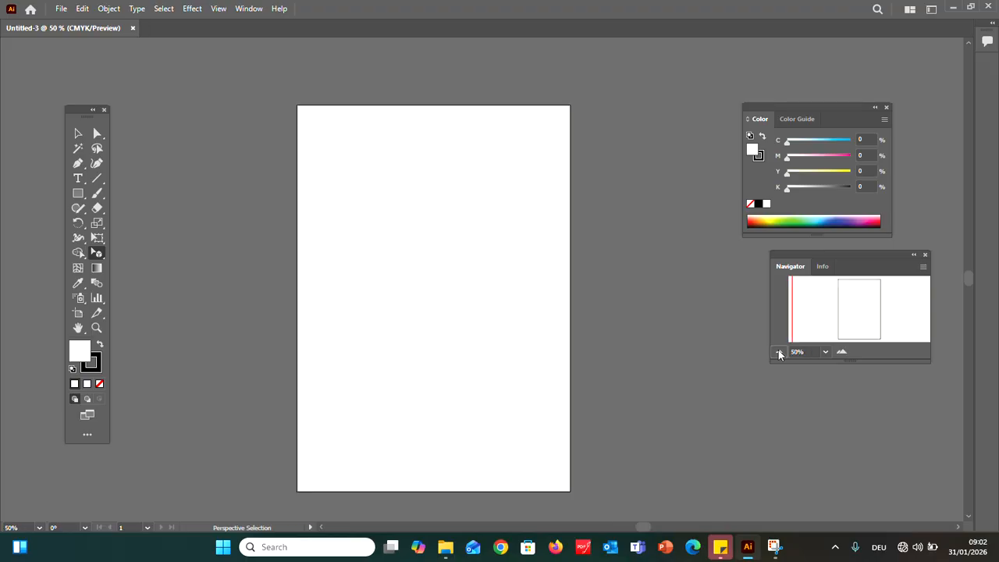
# - Zoom out to 25% with the Navigator and set the zoom back to 50% from its preset levels
pyautogui.click(780, 353)
pyautogui.click(779, 354)
pyautogui.click(825, 352)
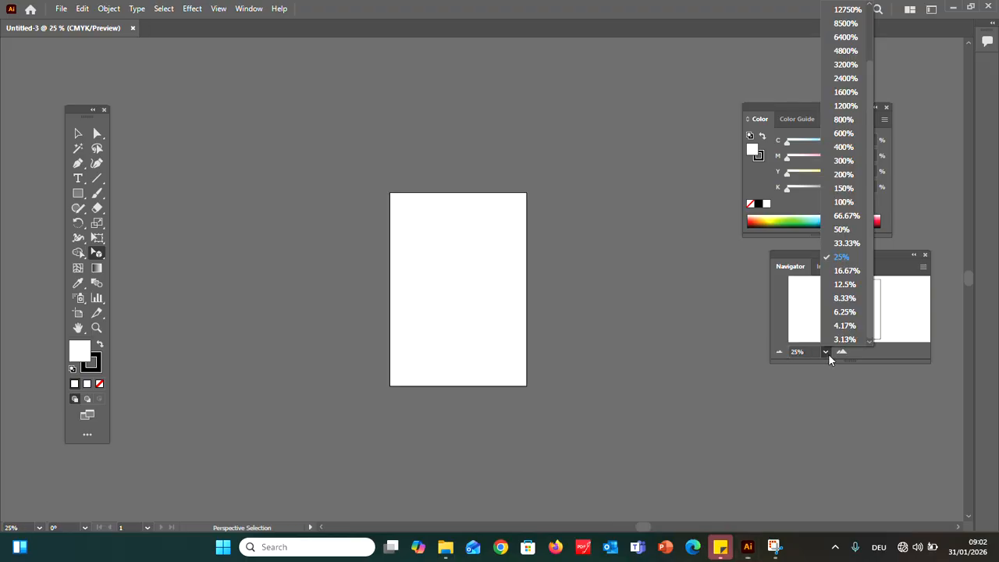
pyautogui.click(826, 352)
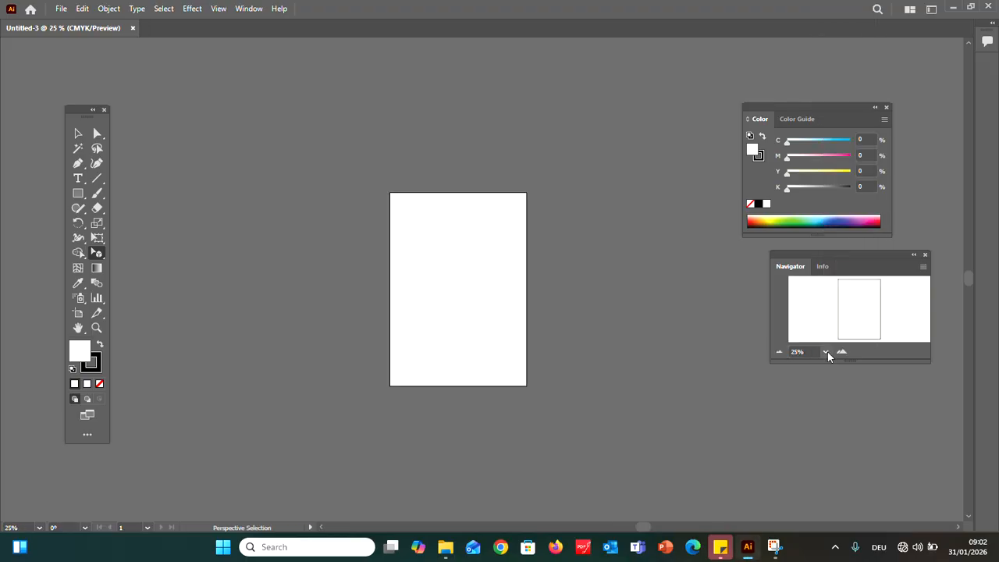
pyautogui.click(826, 352)
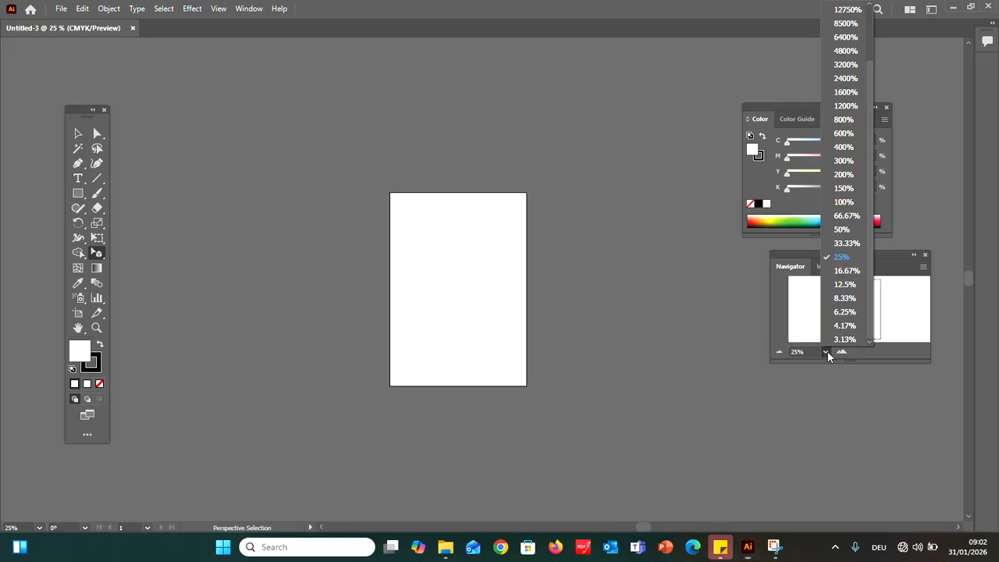
pyautogui.click(837, 231)
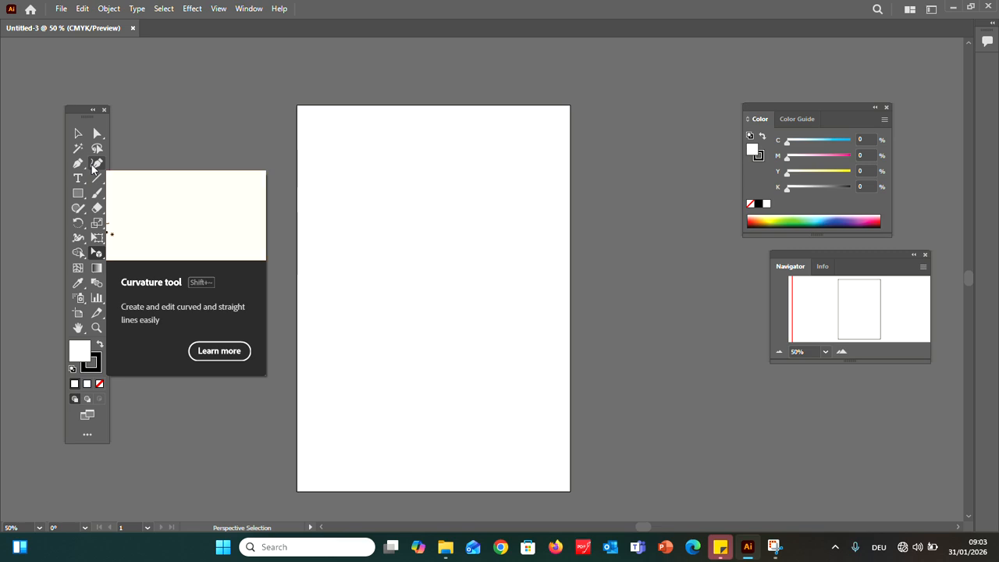
# - Draw a rectangle in the upper-left part of the artboard and fill it with orange-red from the color spectrum
pyautogui.click(82, 195)
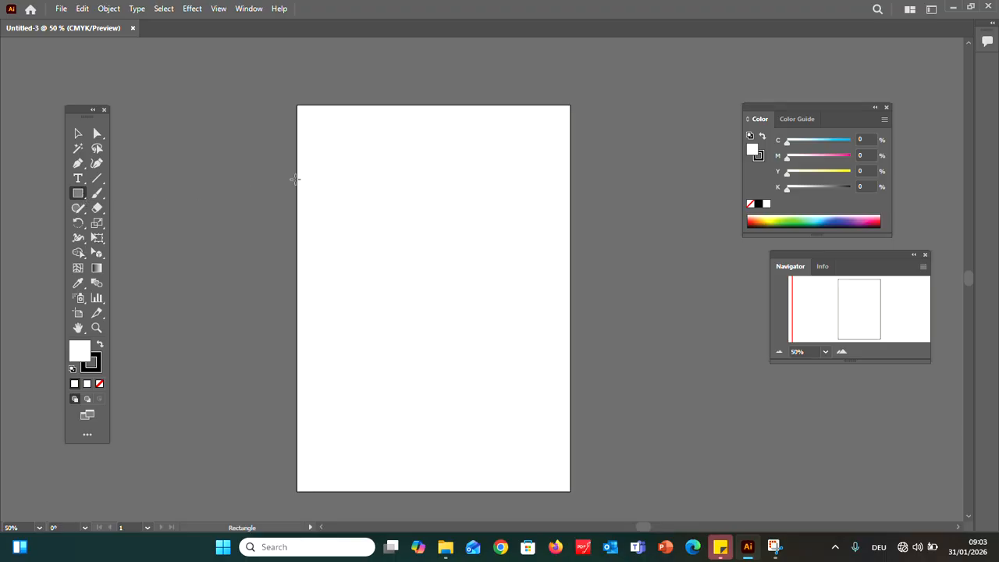
pyautogui.moveTo(328, 177); pyautogui.dragTo(449, 282)
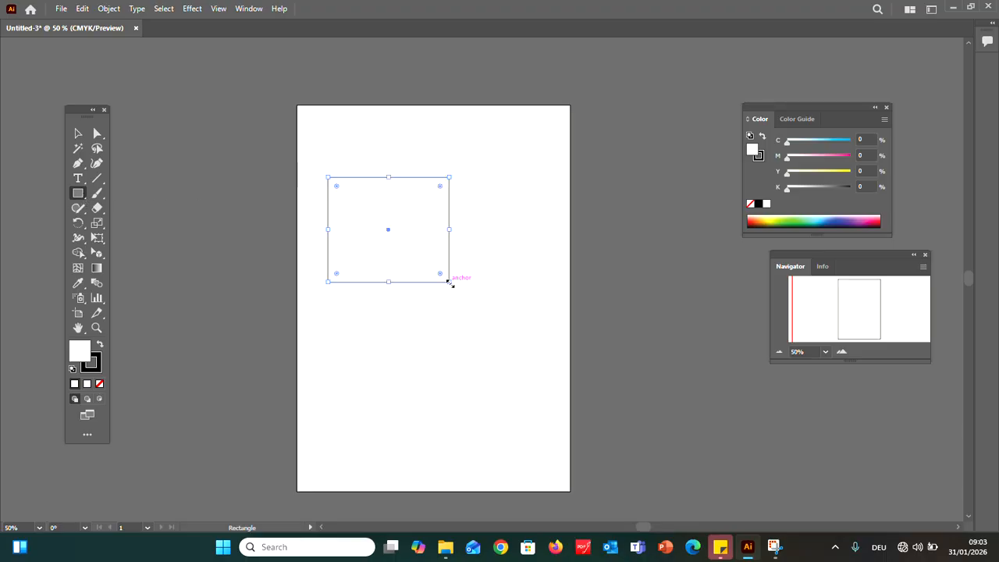
pyautogui.click(753, 223)
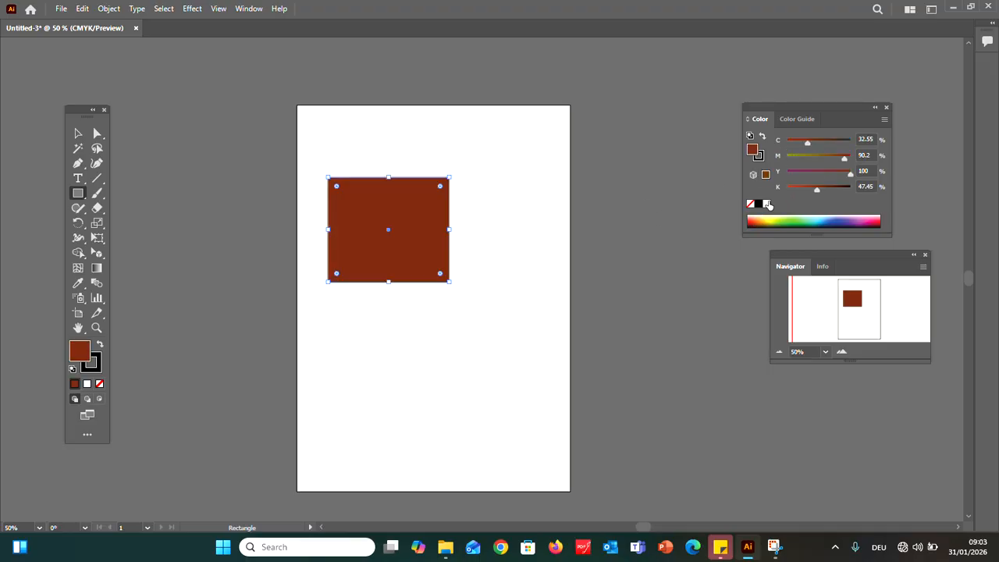
pyautogui.click(755, 221)
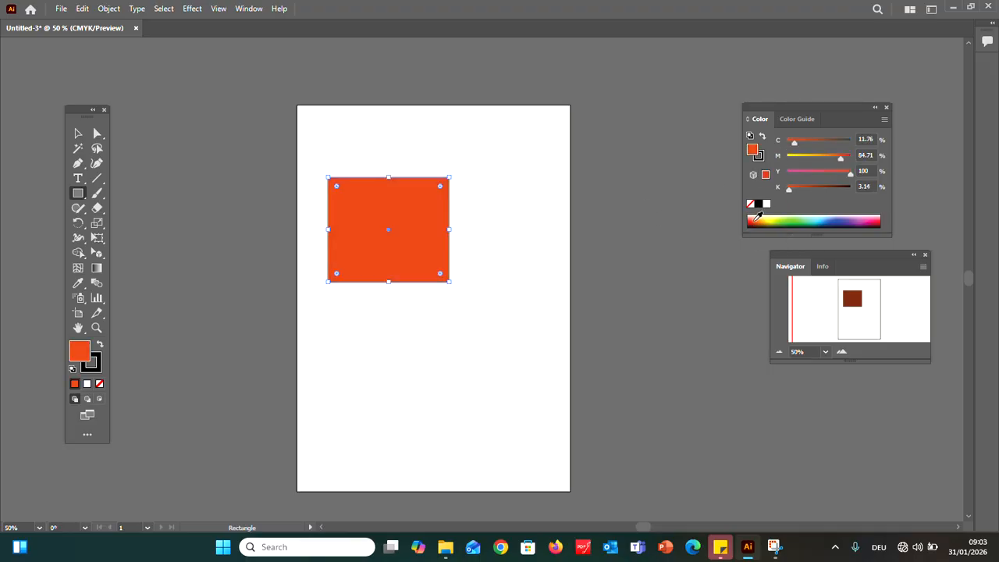
# - Draw a circle with the Ellipse tool outside the artboard, to the left of the rectangle
pyautogui.click(82, 207)
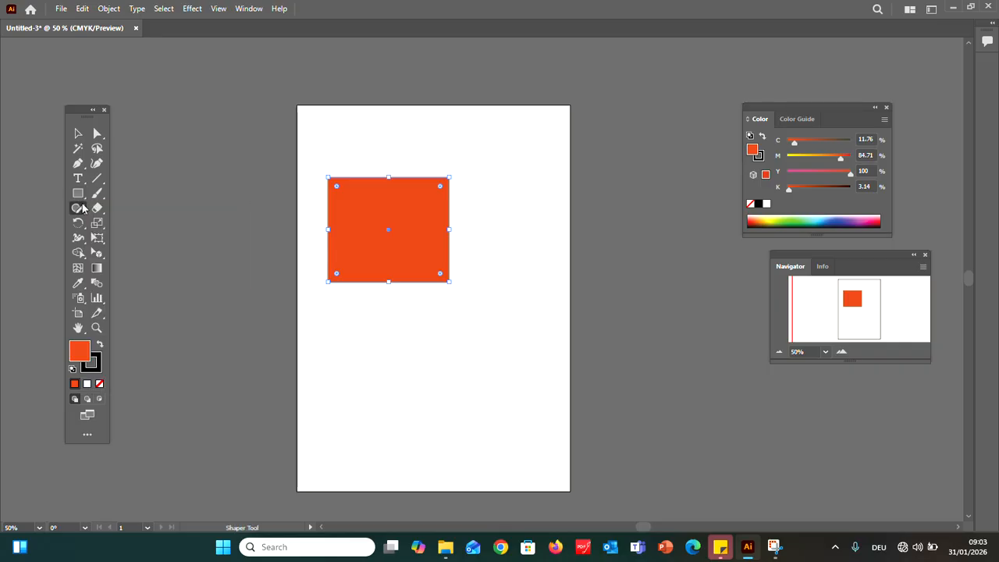
pyautogui.click(82, 196)
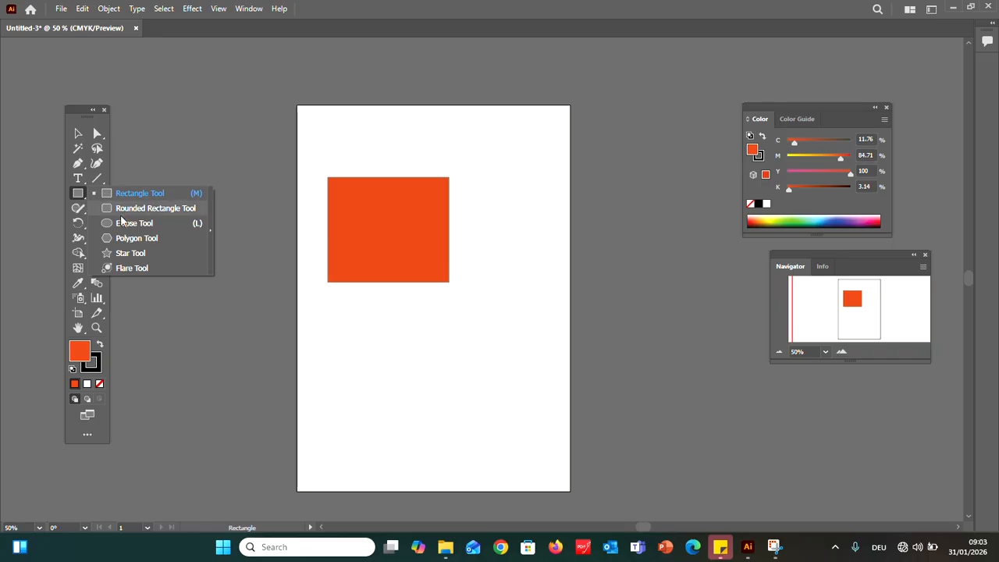
pyautogui.click(122, 226)
pyautogui.moveTo(125, 225); pyautogui.dragTo(256, 356)
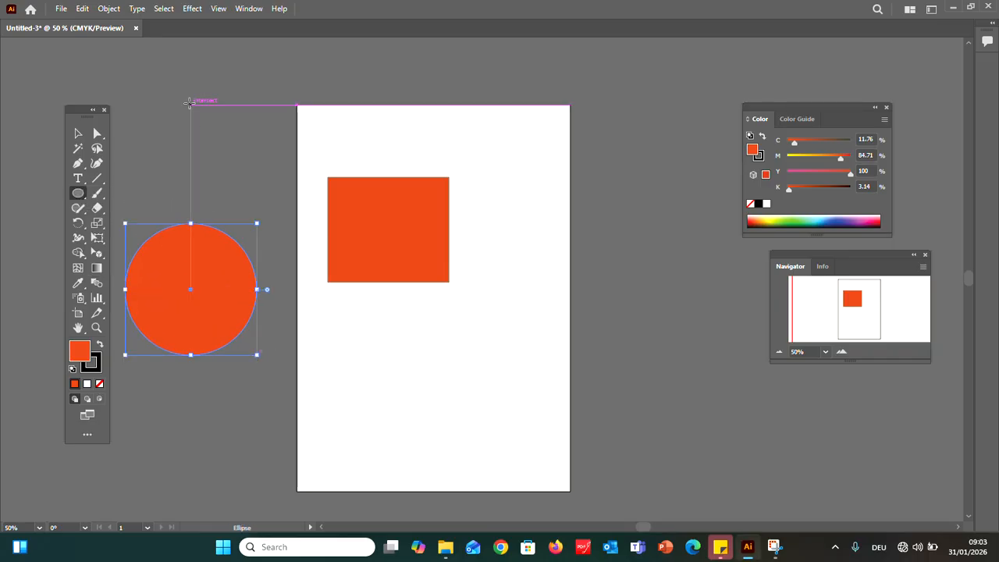
# - Select the rectangle on the artboard and the circle outside it, one after the other, to compare their placement
pyautogui.click(78, 134)
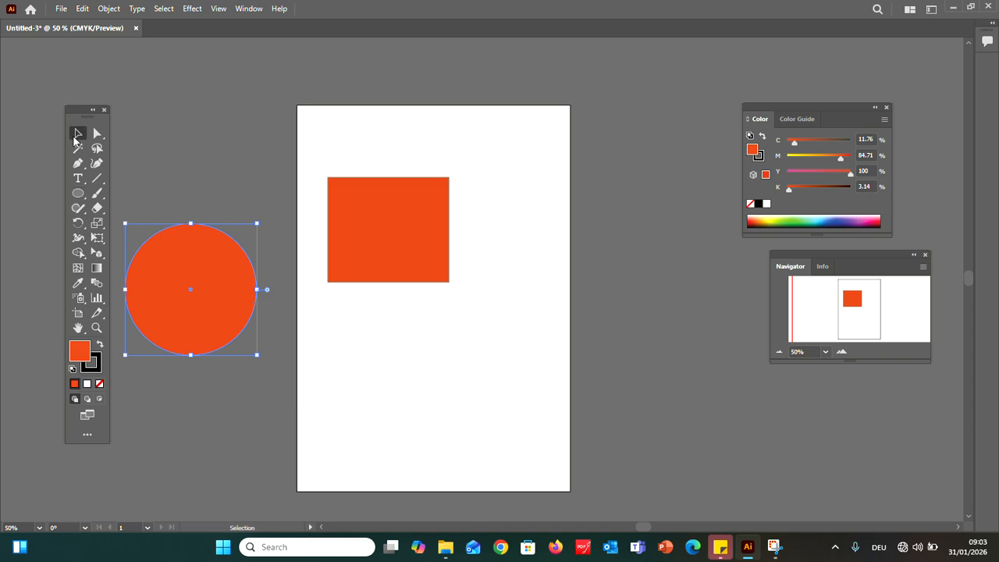
pyautogui.click(435, 248)
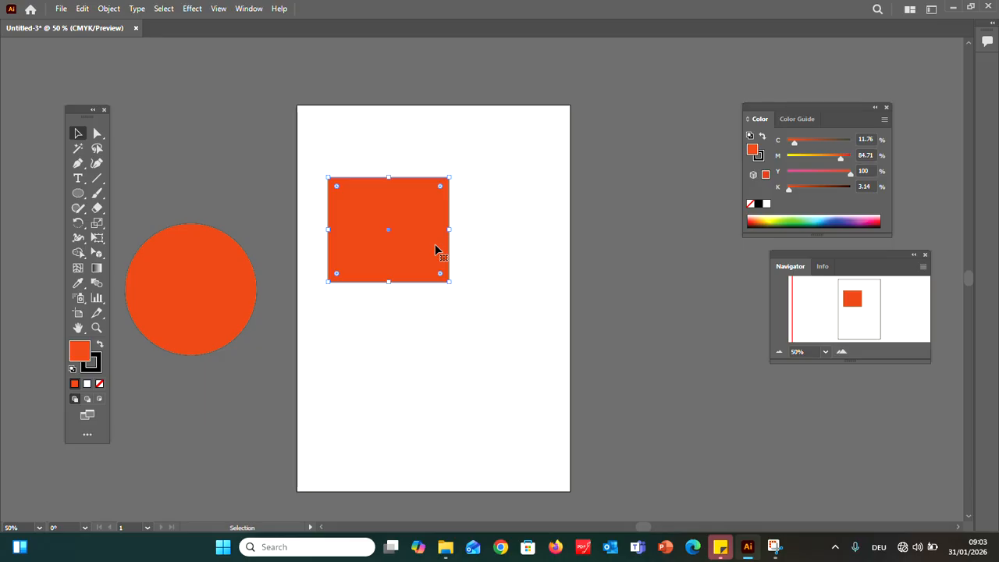
pyautogui.click(215, 294)
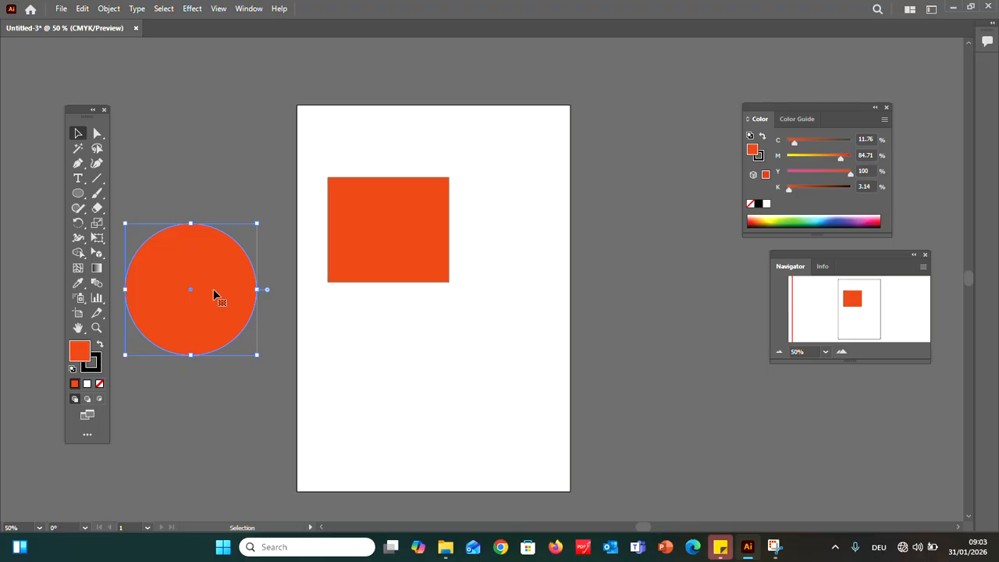
# - Zoom out to 12.5% with the Navigator to view the artboard together with the circle outside it
pyautogui.hscroll(3, 215, 295)
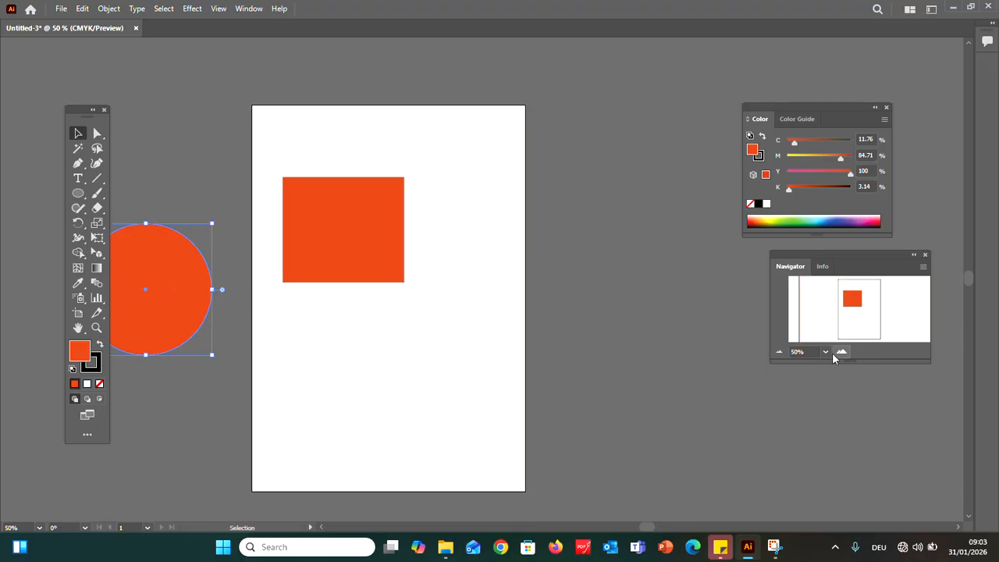
pyautogui.click(783, 356)
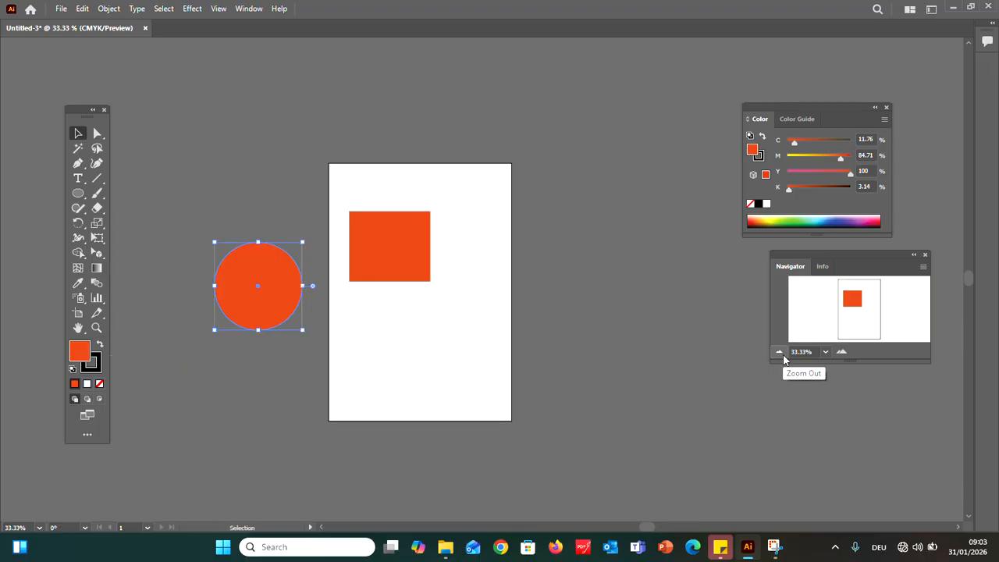
pyautogui.click(784, 356)
pyautogui.click(784, 356)
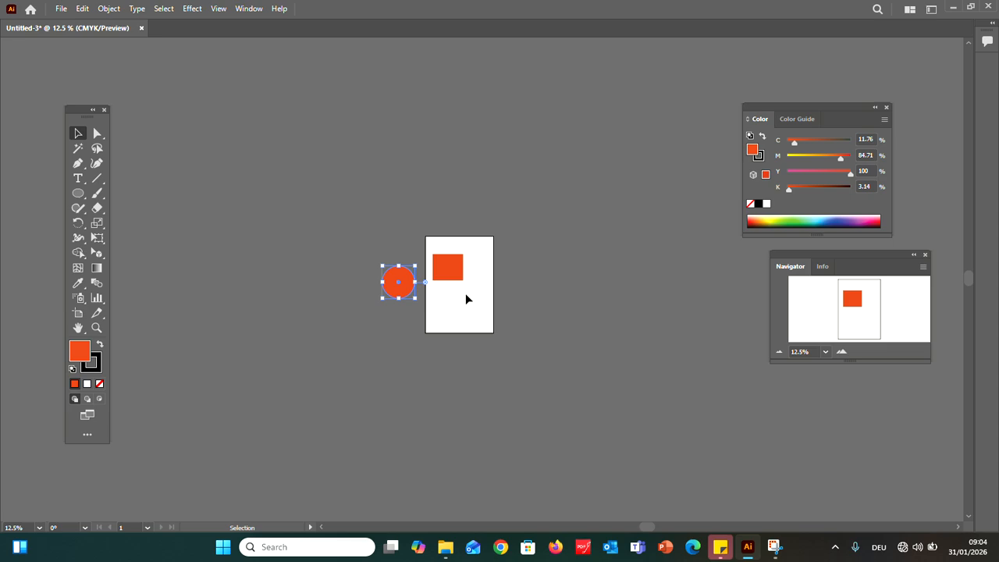
# - View the artwork at 100% zoom, return to 50% and recenter the artboard with the Navigator preview
pyautogui.click(826, 352)
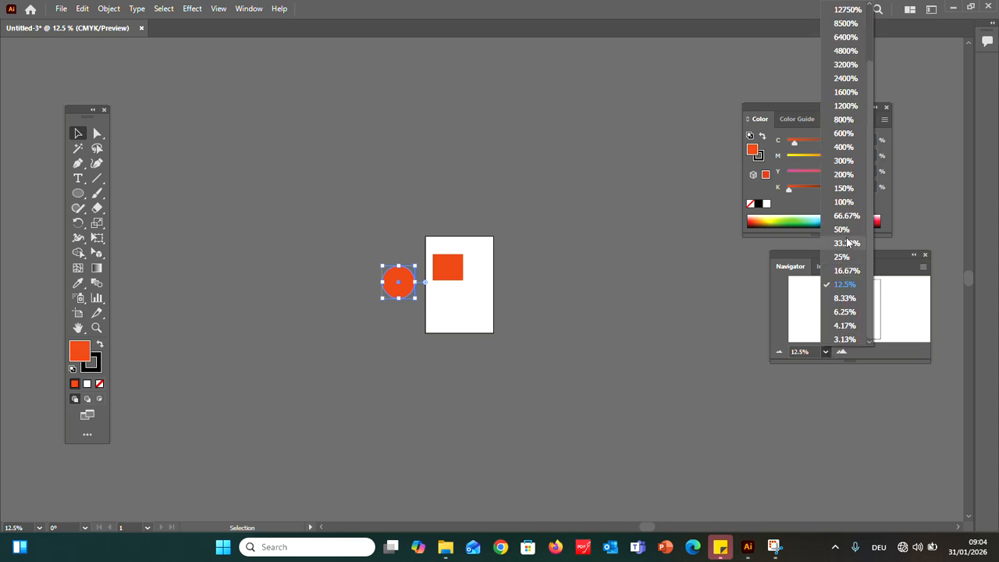
pyautogui.click(844, 202)
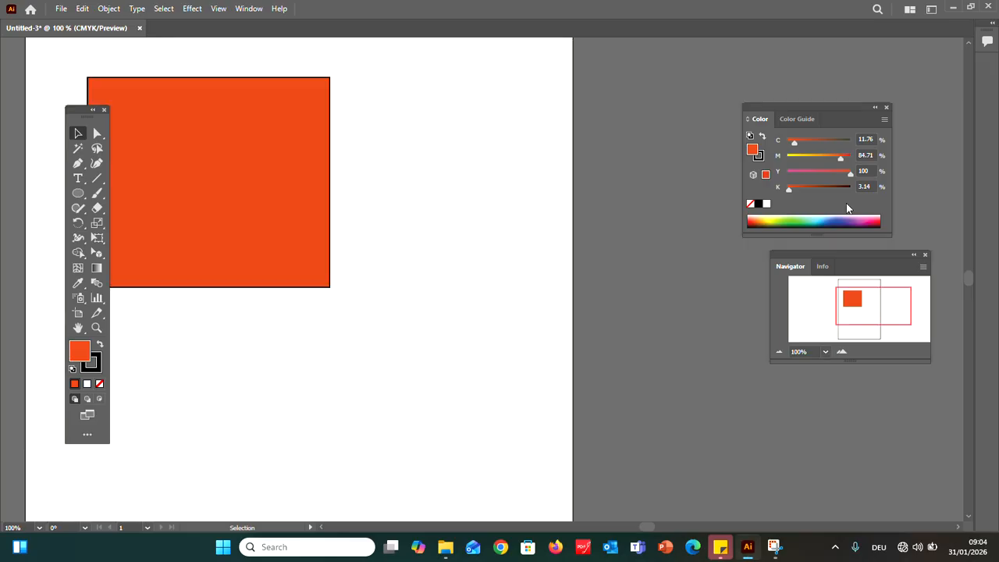
pyautogui.moveTo(845, 302)
pyautogui.mouseDown()
pyautogui.moveTo(781, 305)
pyautogui.moveTo(851, 308)
pyautogui.moveTo(860, 295)
pyautogui.mouseUp()
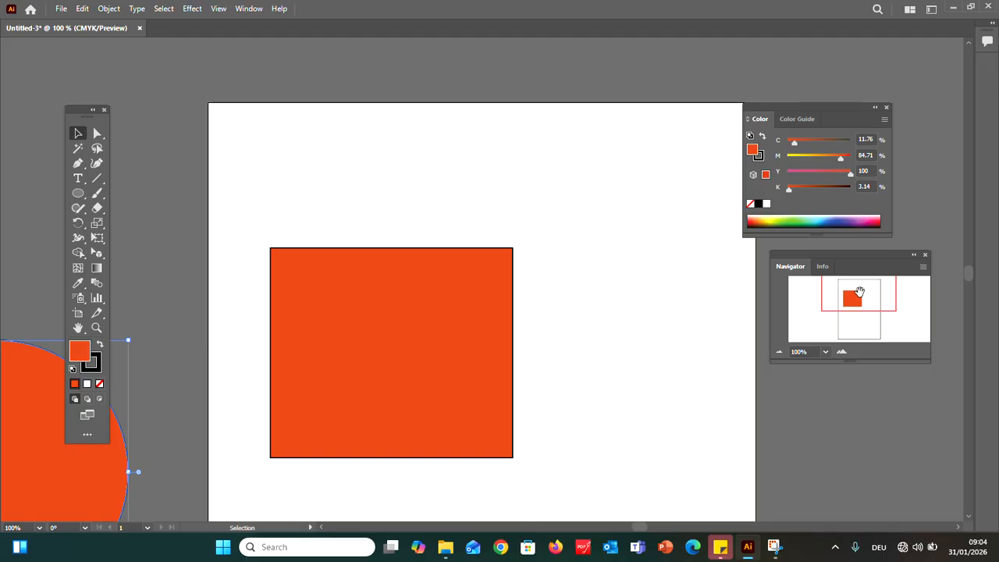
pyautogui.click(778, 353)
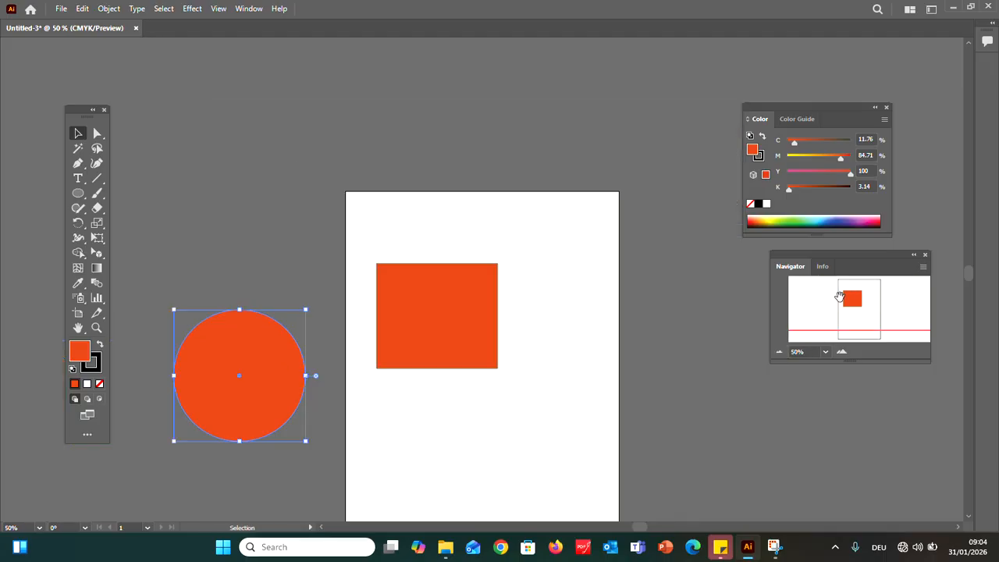
pyautogui.moveTo(843, 297)
pyautogui.mouseDown()
pyautogui.moveTo(833, 315)
pyautogui.moveTo(855, 319)
pyautogui.moveTo(857, 309)
pyautogui.mouseUp()
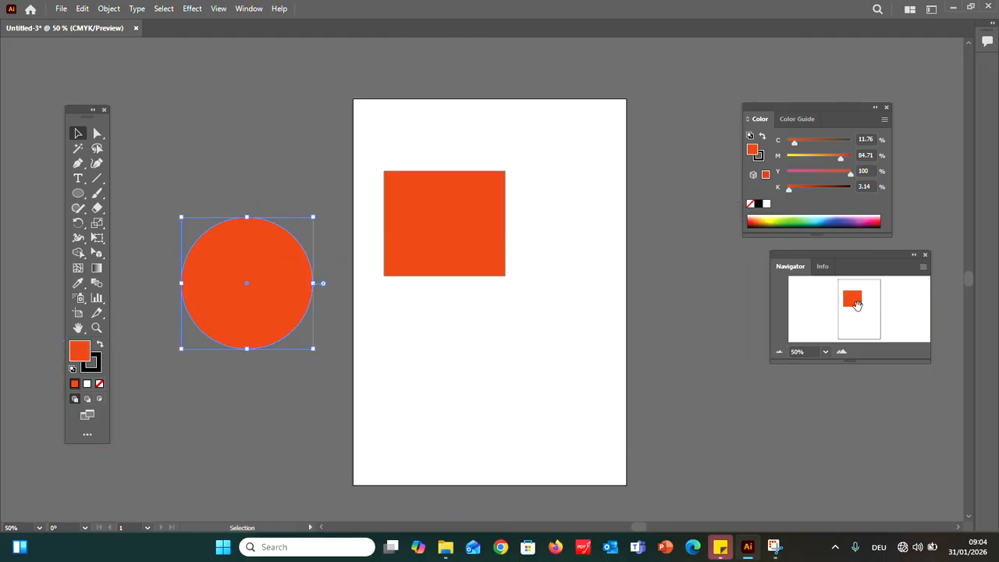
# - Examine the units and bleed options in Document Setup and leave without changing them
pyautogui.click(60, 9)
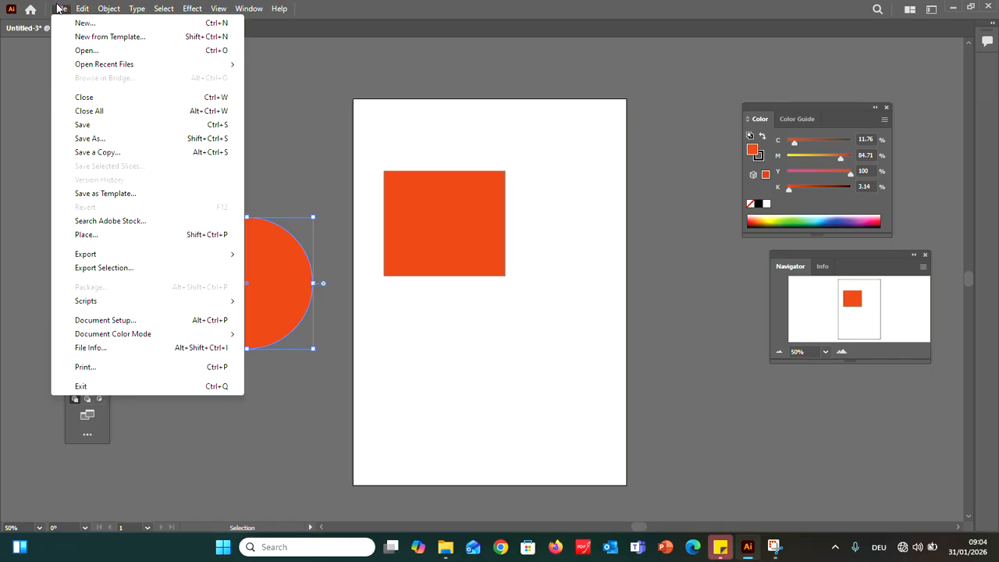
pyautogui.click(106, 320)
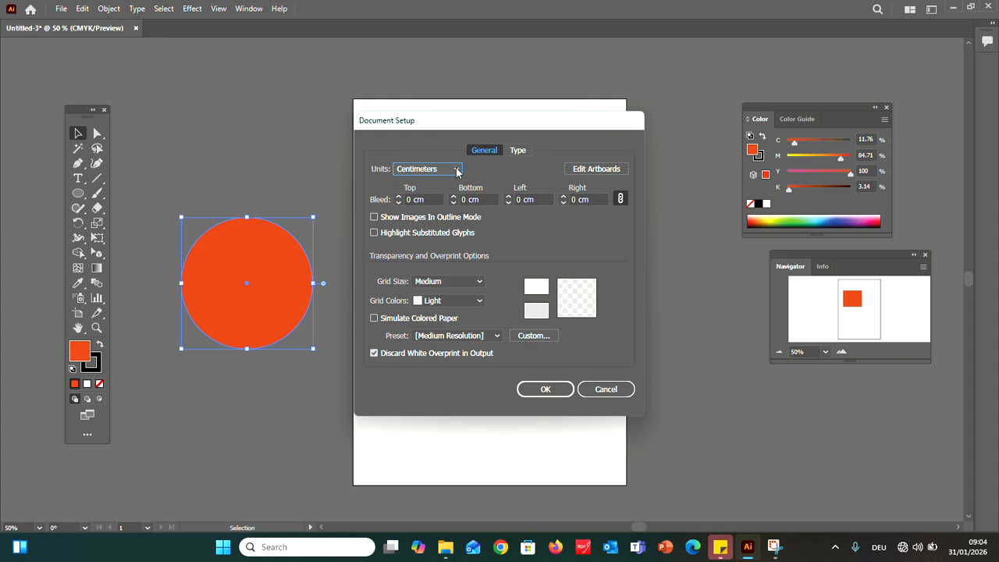
pyautogui.click(606, 389)
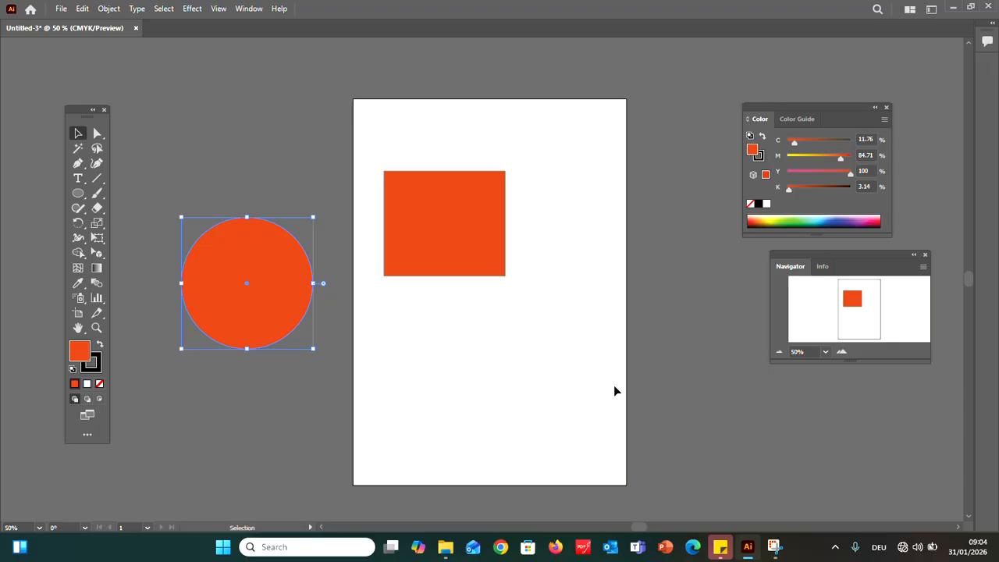
# - Show the Layers panel, dock it beneath the Navigator and deselect the circle
pyautogui.click(261, 14)
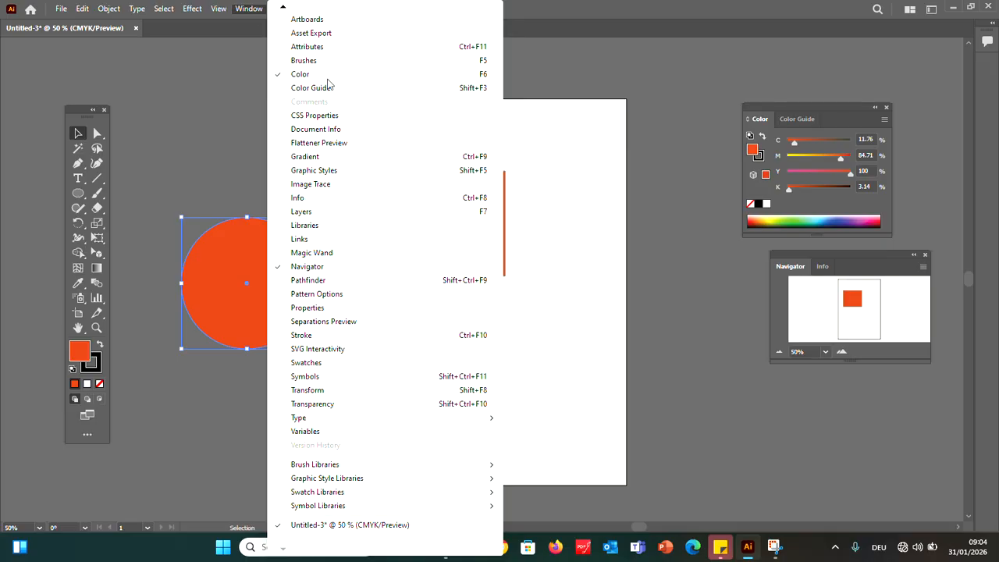
pyautogui.click(302, 212)
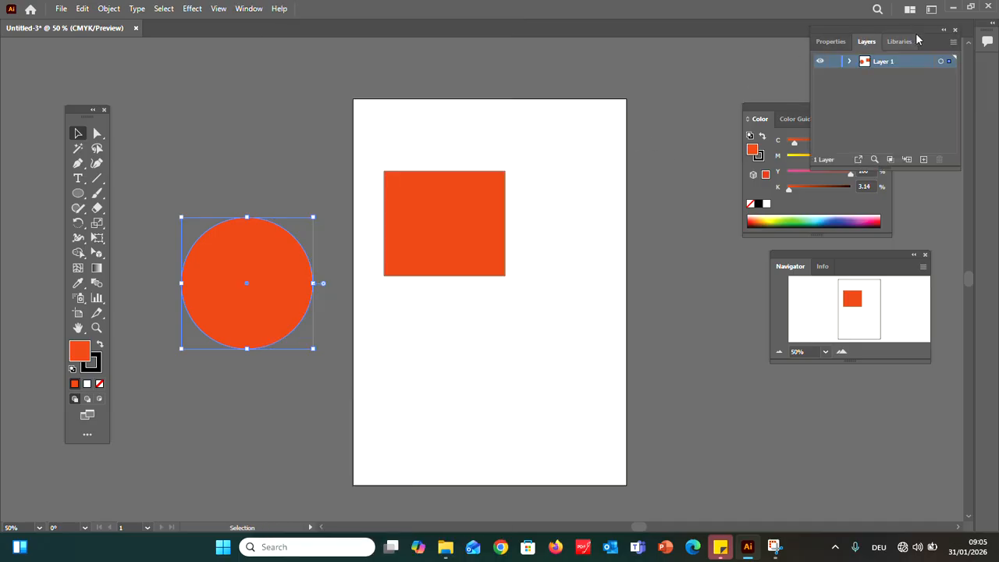
pyautogui.moveTo(921, 42); pyautogui.dragTo(796, 345)
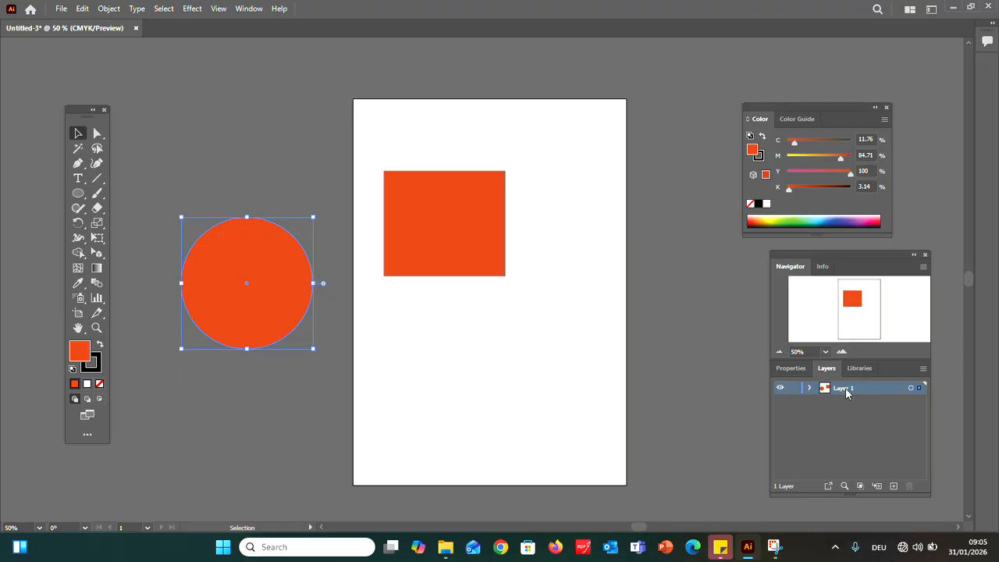
pyautogui.click(698, 379)
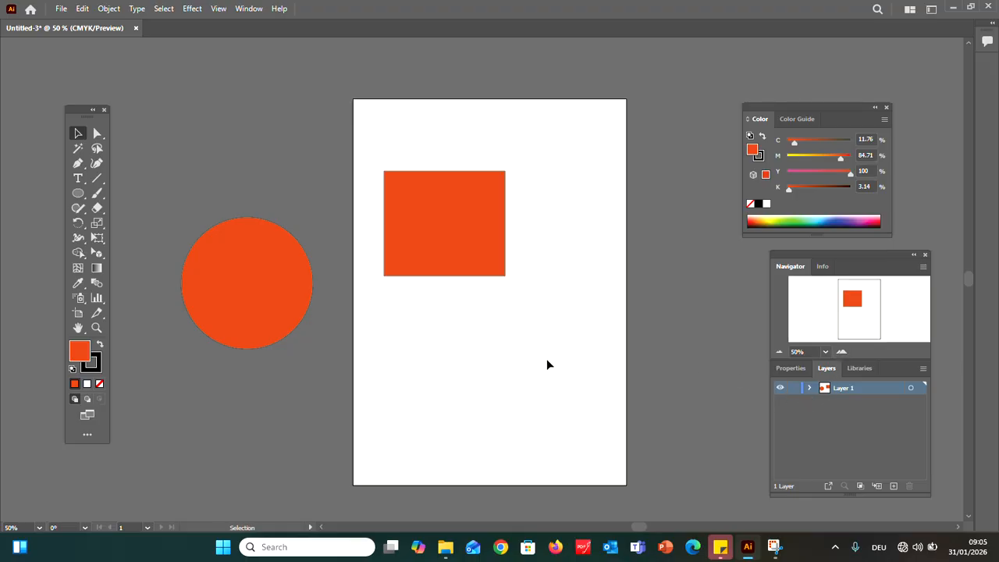
# - Add a new layer above Layer 1, and toggle Layer 1's visibility off and back on
pyautogui.click(893, 486)
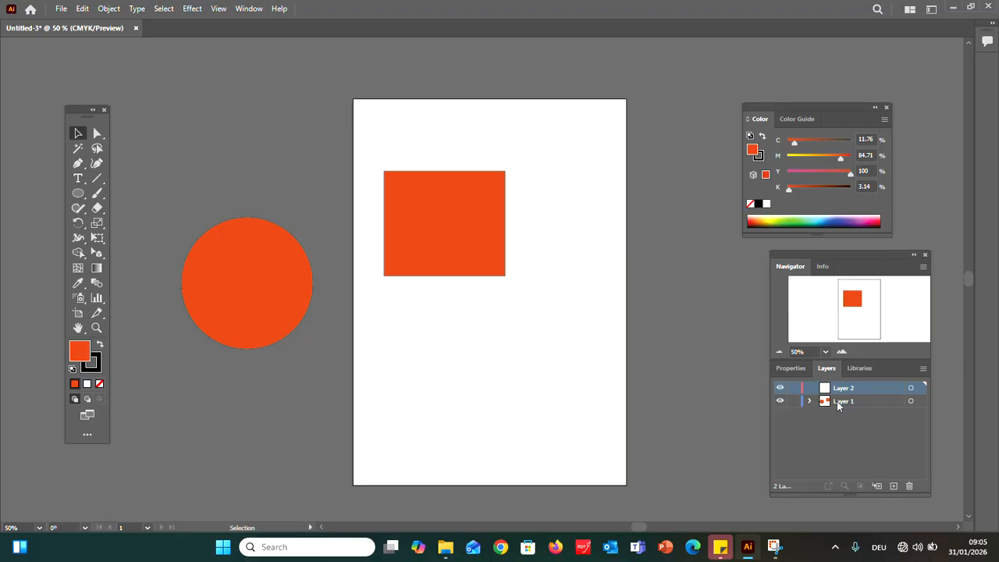
pyautogui.click(780, 401)
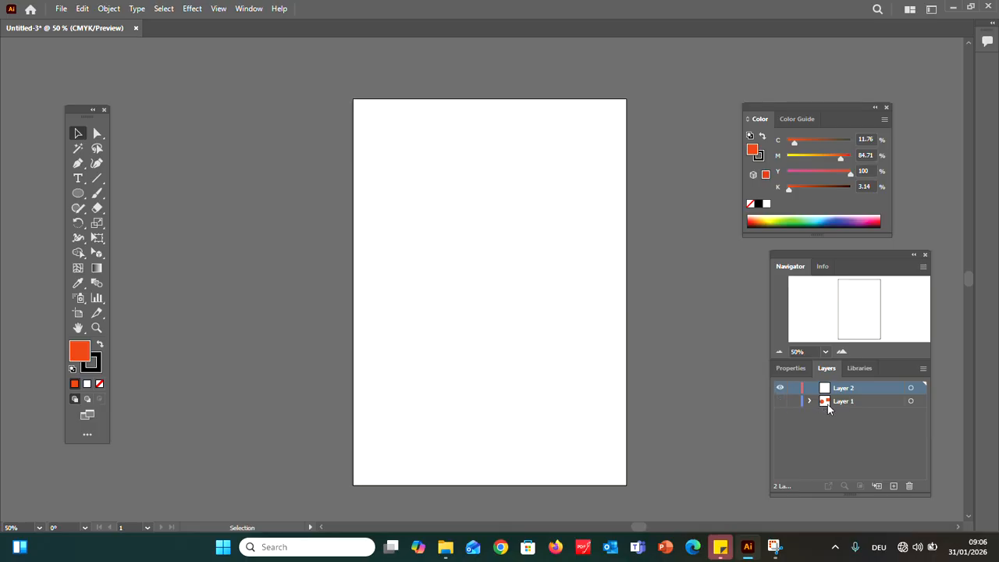
pyautogui.click(782, 403)
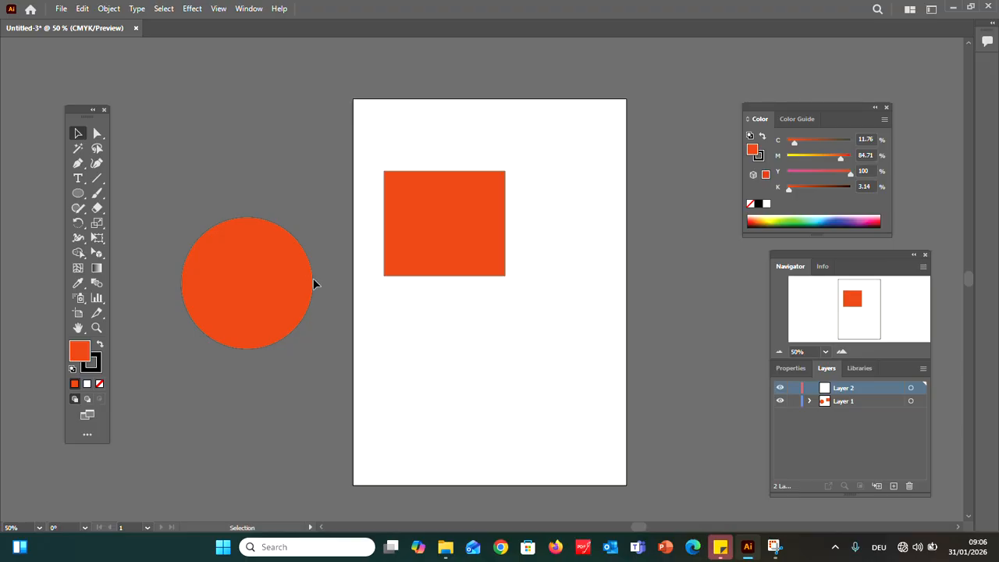
# - Tear off the shape tools as a floating toolbar and place it below the circle
pyautogui.click(84, 195)
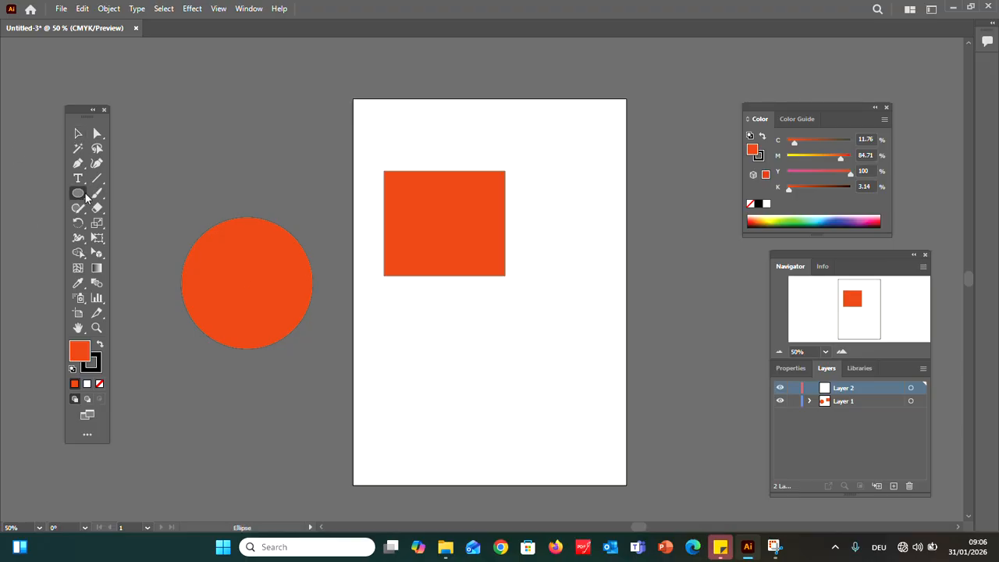
pyautogui.moveTo(86, 198); pyautogui.dragTo(112, 206)
pyautogui.moveTo(80, 200); pyautogui.dragTo(209, 225)
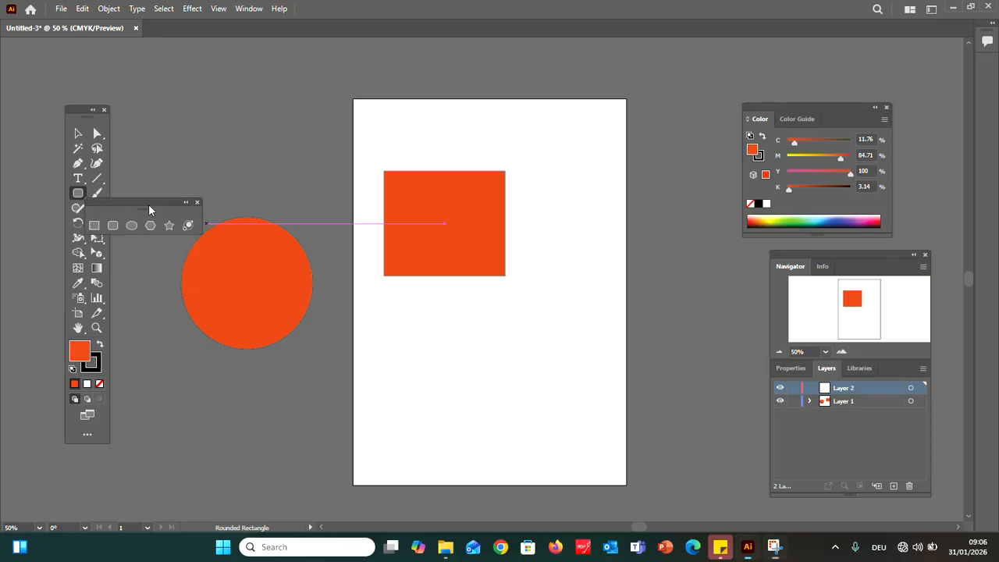
pyautogui.moveTo(148, 203); pyautogui.dragTo(251, 377)
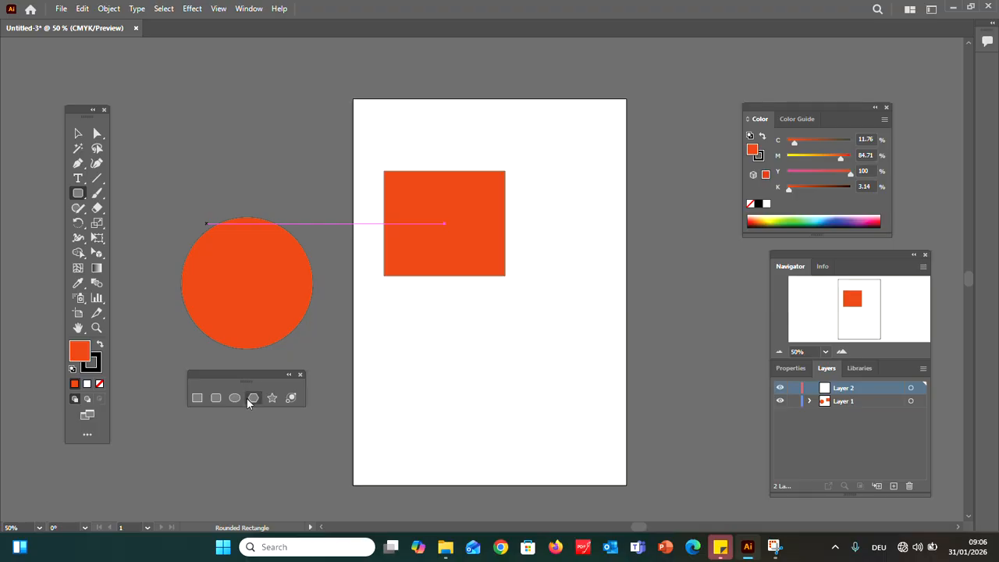
# - Draw two overlapping hexagons below the rectangle with the Polygon tool, and move the second one to the first one's lower right
pyautogui.click(246, 400)
pyautogui.moveTo(429, 321); pyautogui.dragTo(471, 381)
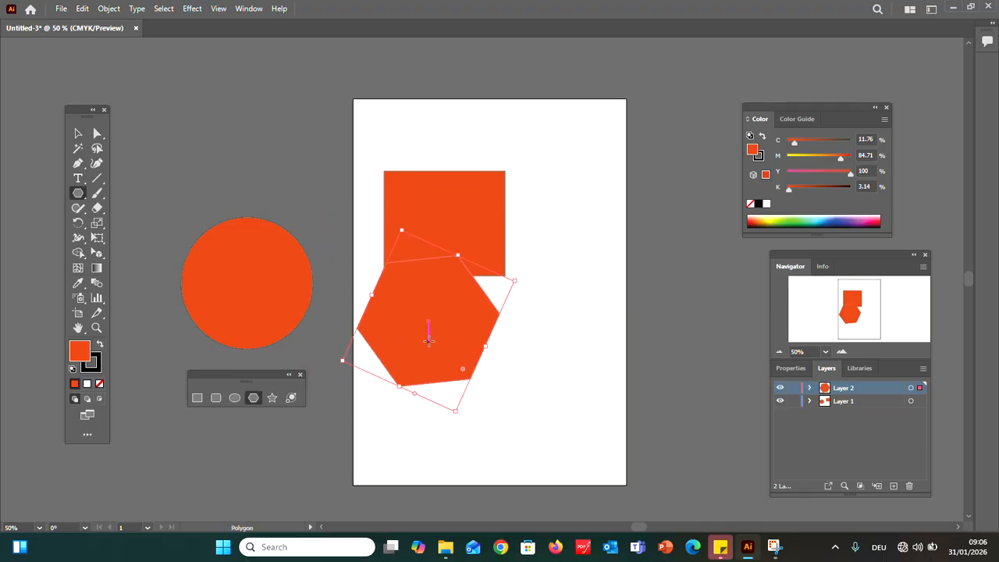
pyautogui.moveTo(429, 340); pyautogui.dragTo(498, 365)
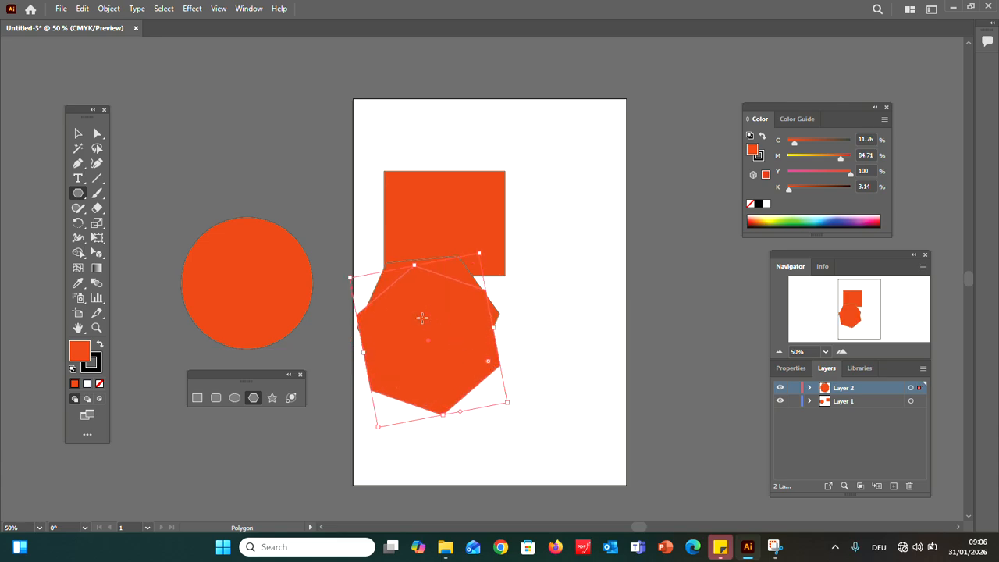
pyautogui.click(78, 133)
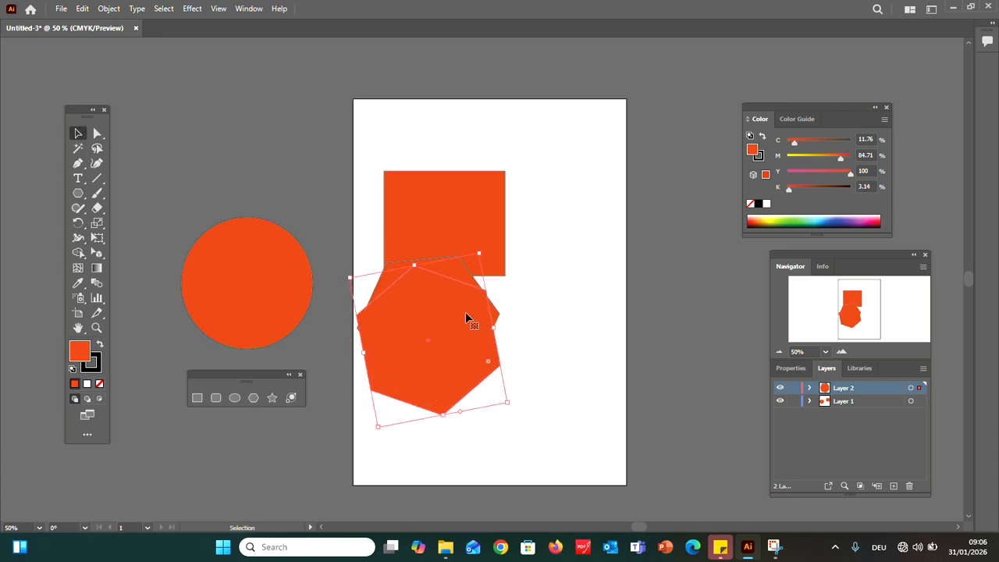
pyautogui.moveTo(463, 335); pyautogui.dragTo(581, 348)
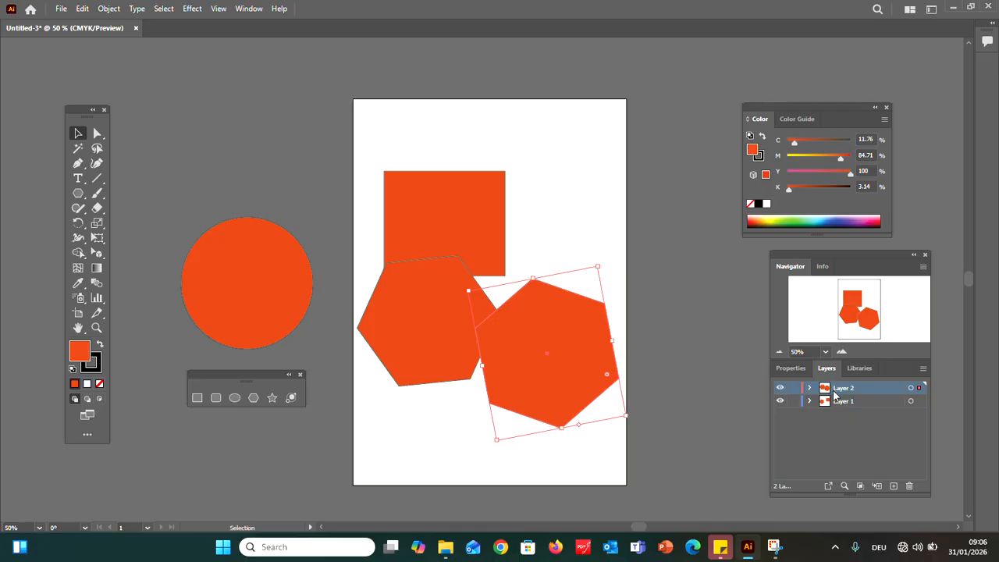
# - Toggle the visibility of Layer 2, Layer 1 and Layer 2 again, hiding and re-showing each layer in turn
pyautogui.click(780, 389)
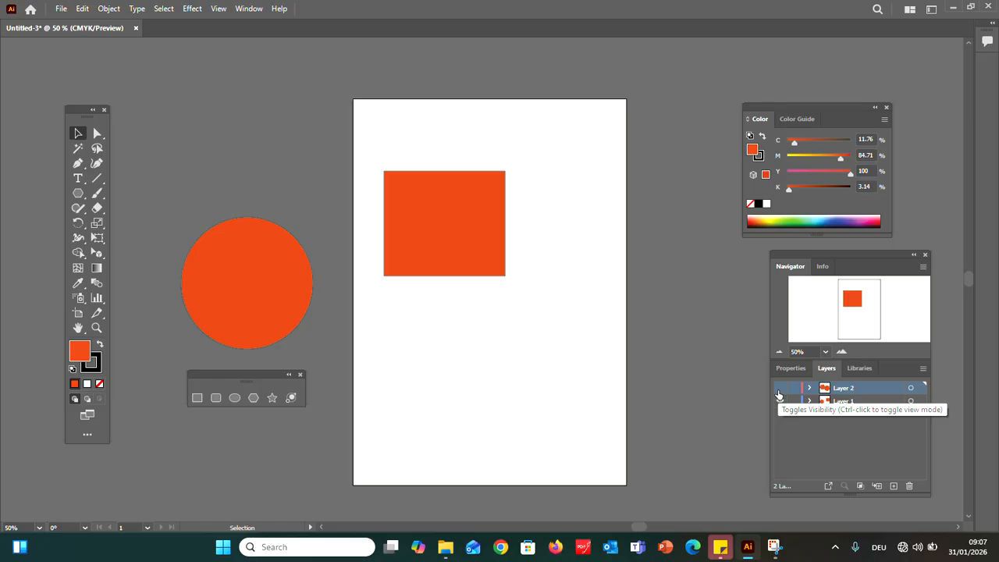
pyautogui.click(779, 388)
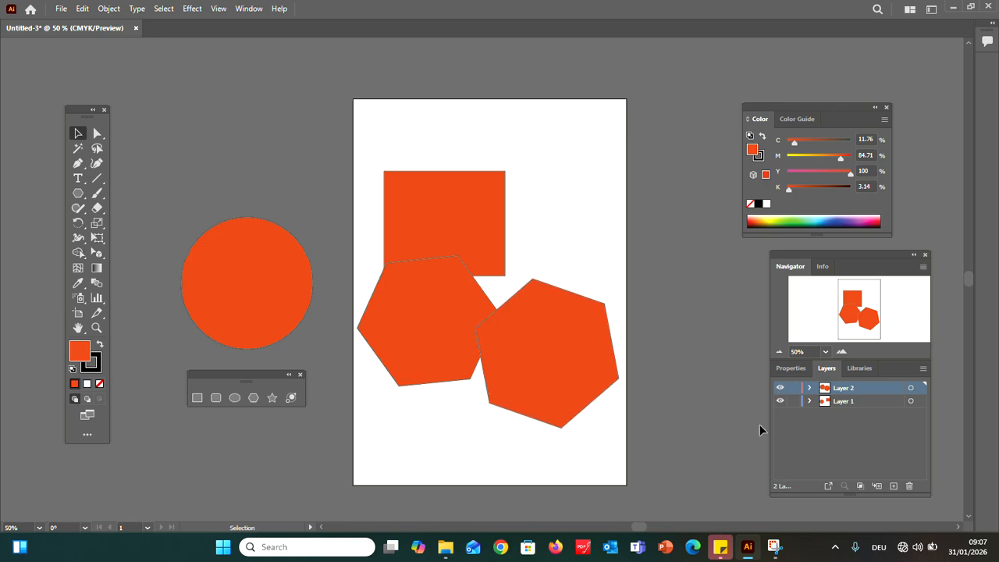
pyautogui.click(780, 401)
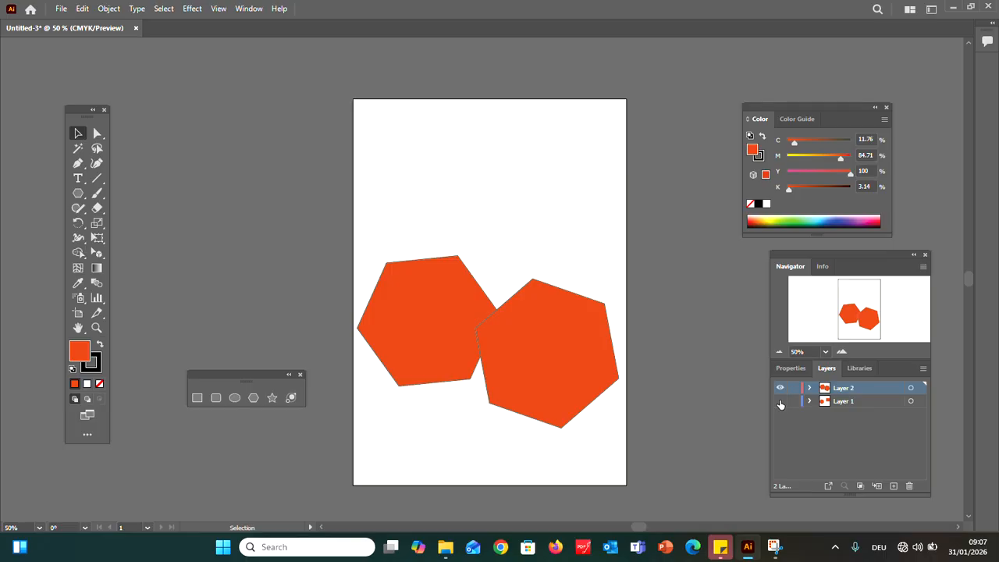
pyautogui.click(780, 401)
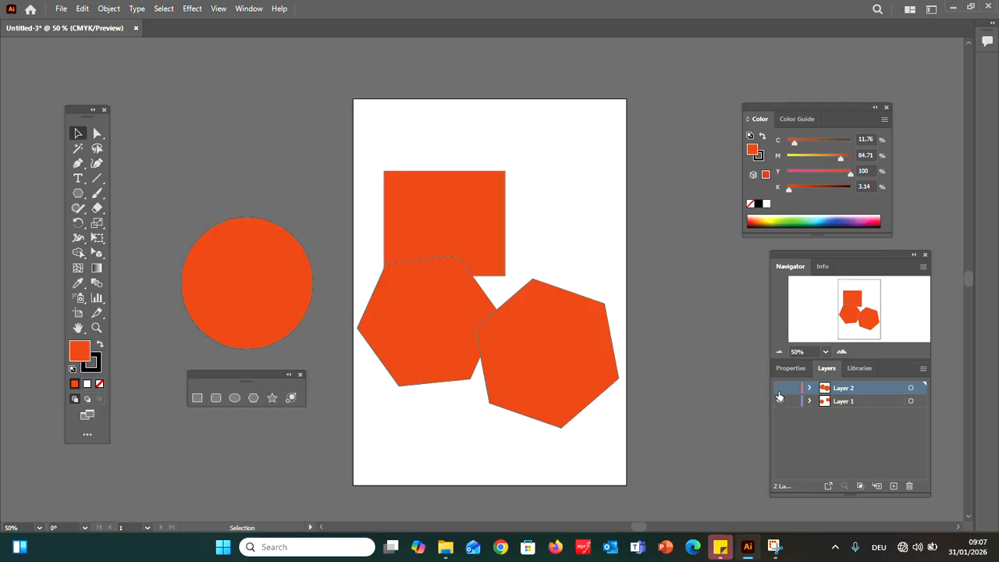
pyautogui.click(779, 390)
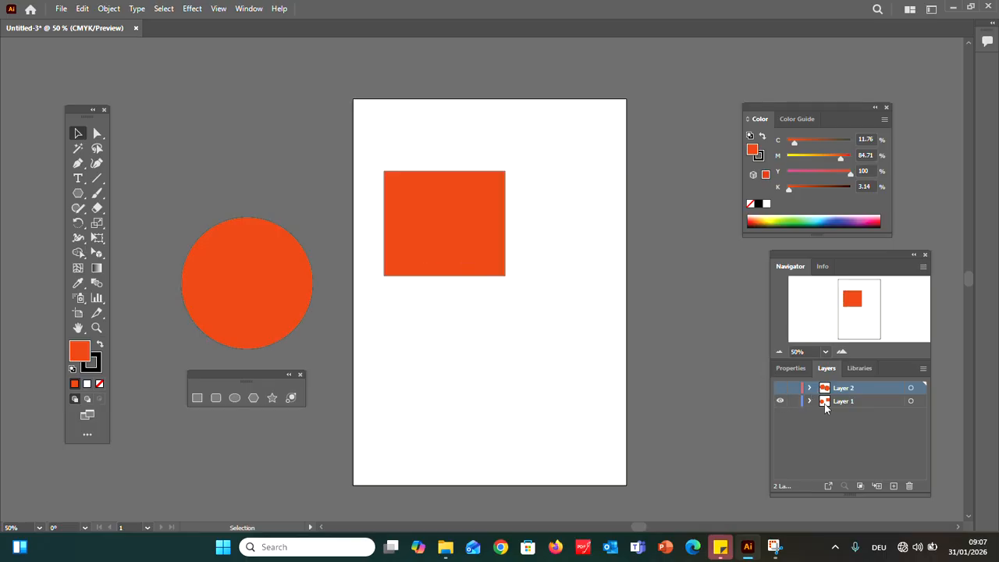
pyautogui.click(781, 388)
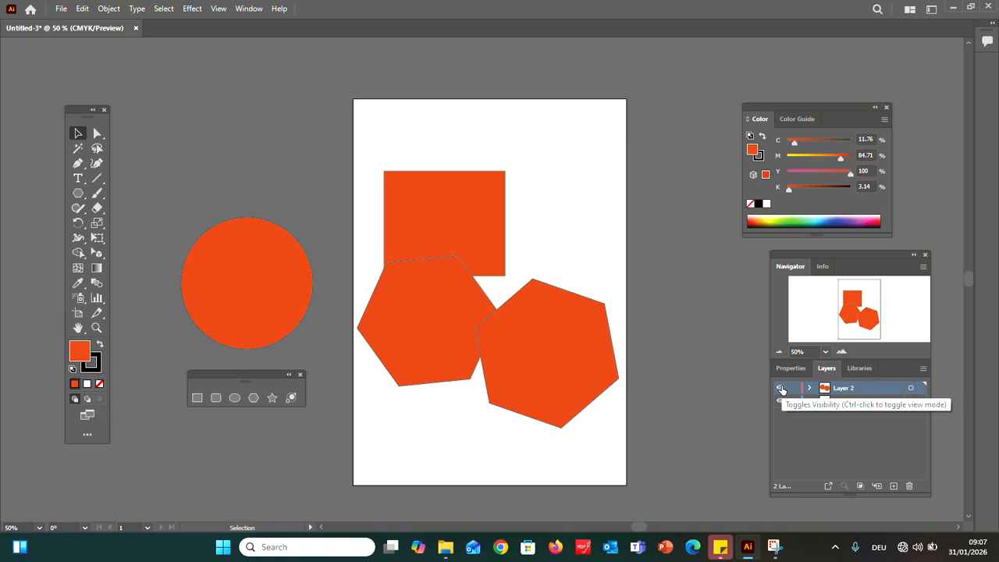
# - Add two new layers above Layer 2 and delete both of them
pyautogui.click(895, 486)
pyautogui.click(895, 486)
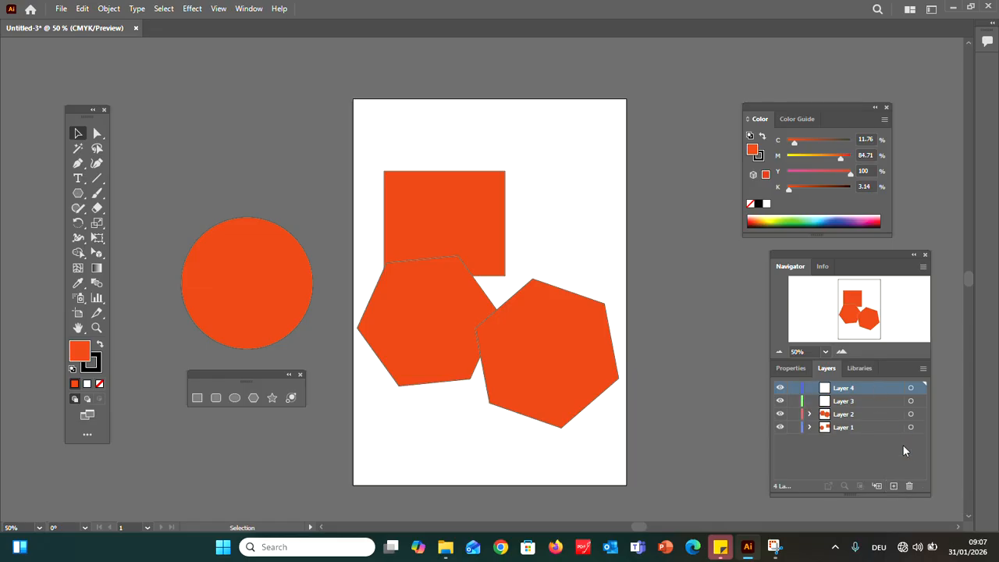
pyautogui.click(915, 487)
pyautogui.click(911, 487)
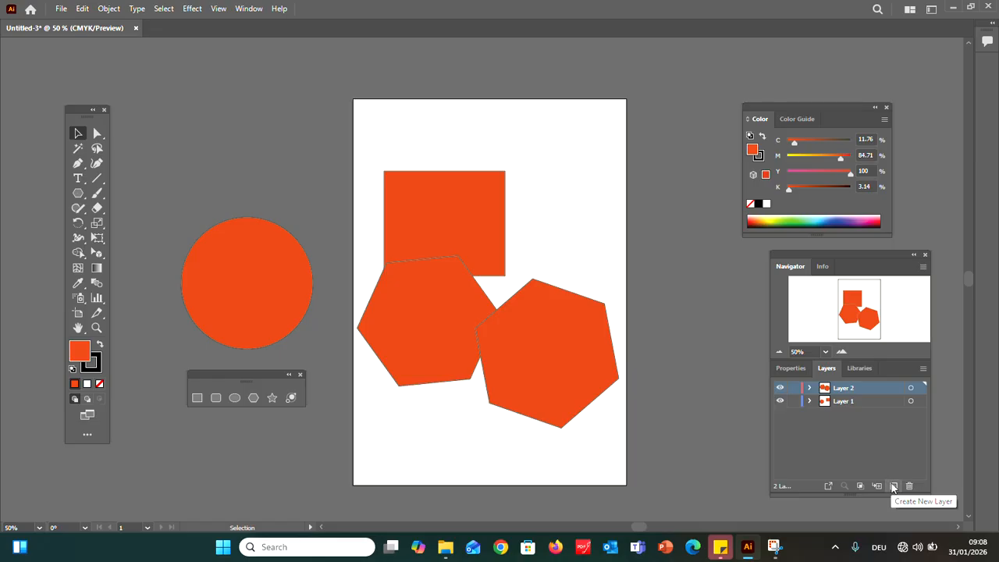
# - Add one layer above Layer 2, select the right hexagon and the rectangle to check their layers, and make the new layer active with nothing selected
pyautogui.click(894, 486)
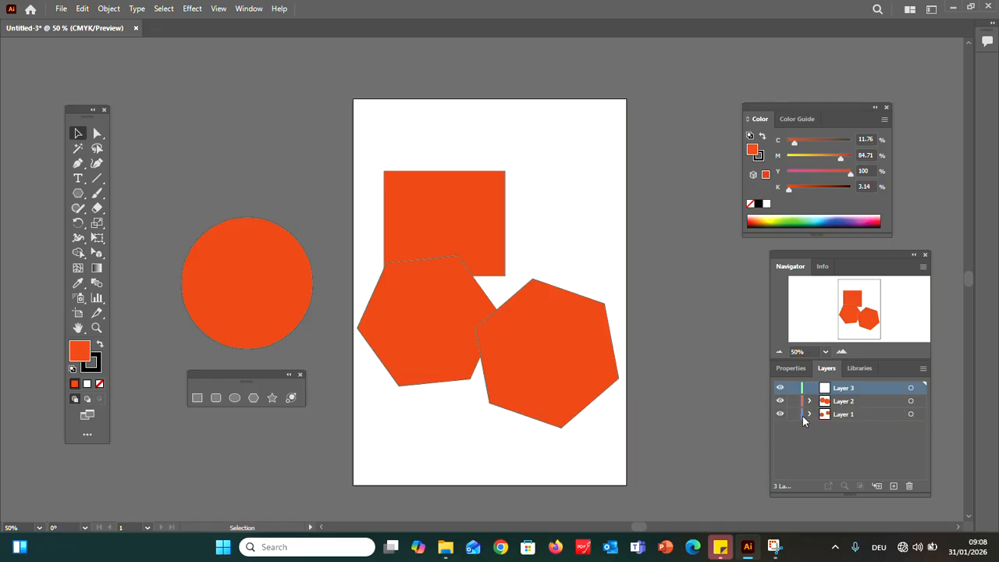
pyautogui.click(849, 417)
pyautogui.click(532, 348)
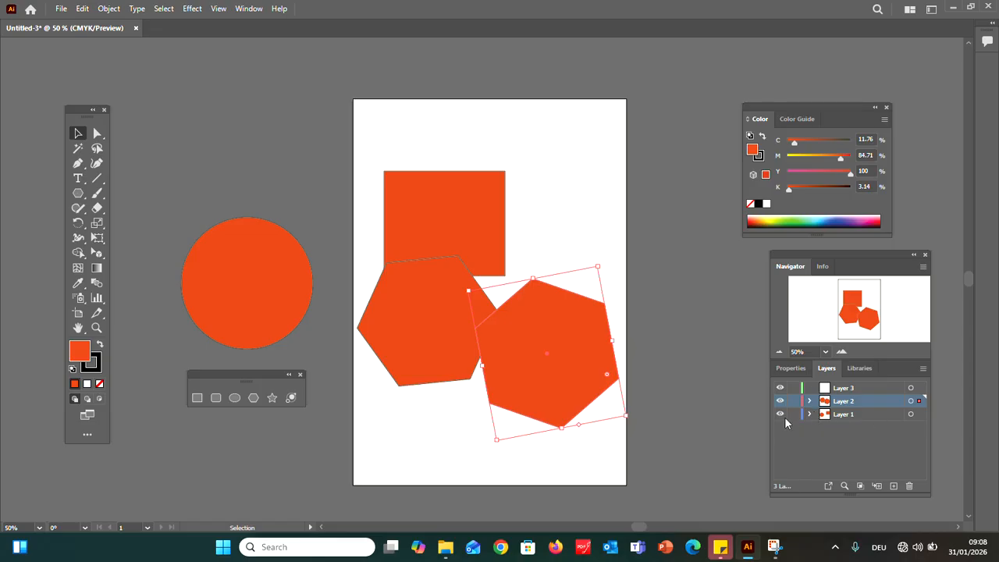
pyautogui.click(884, 414)
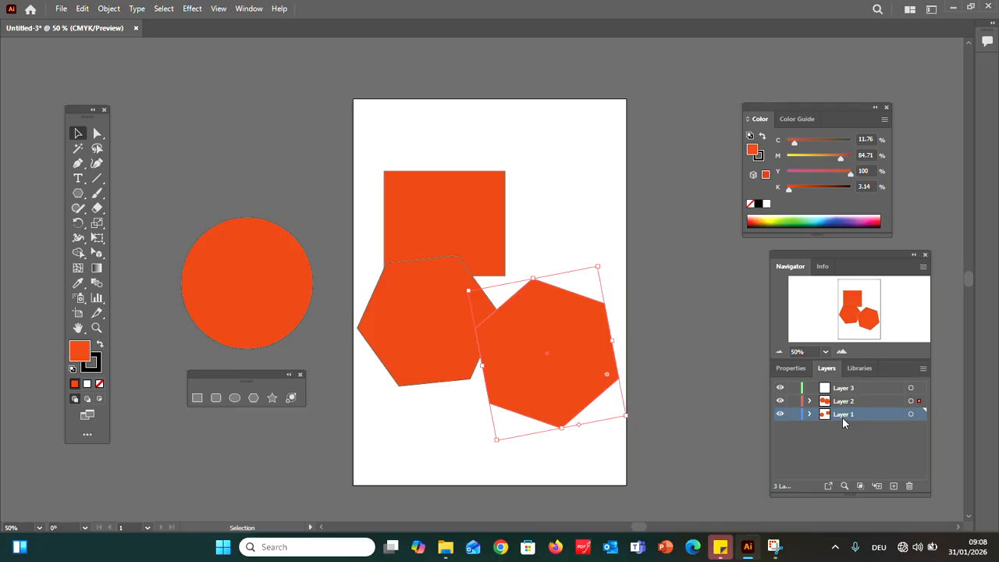
pyautogui.click(485, 223)
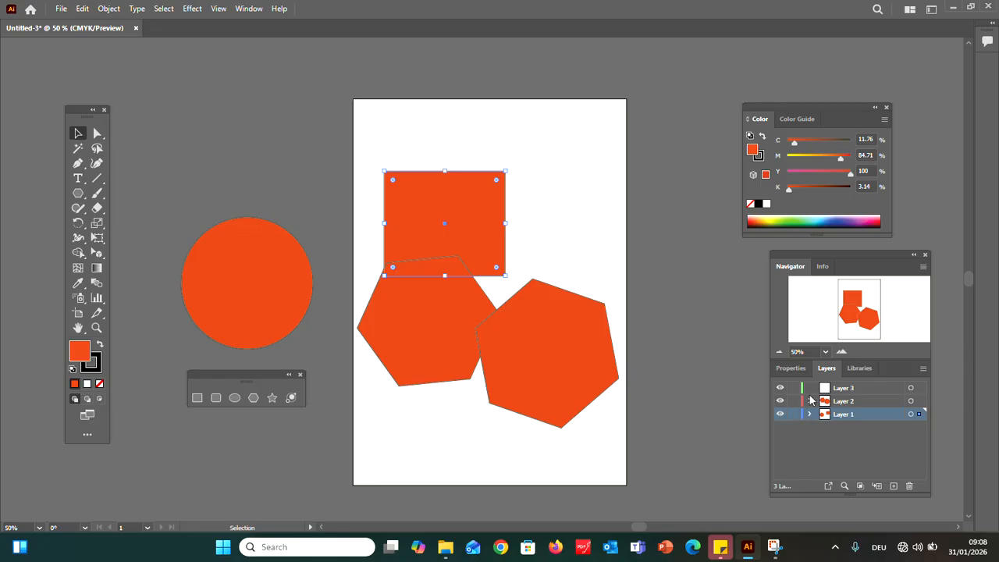
pyautogui.click(841, 391)
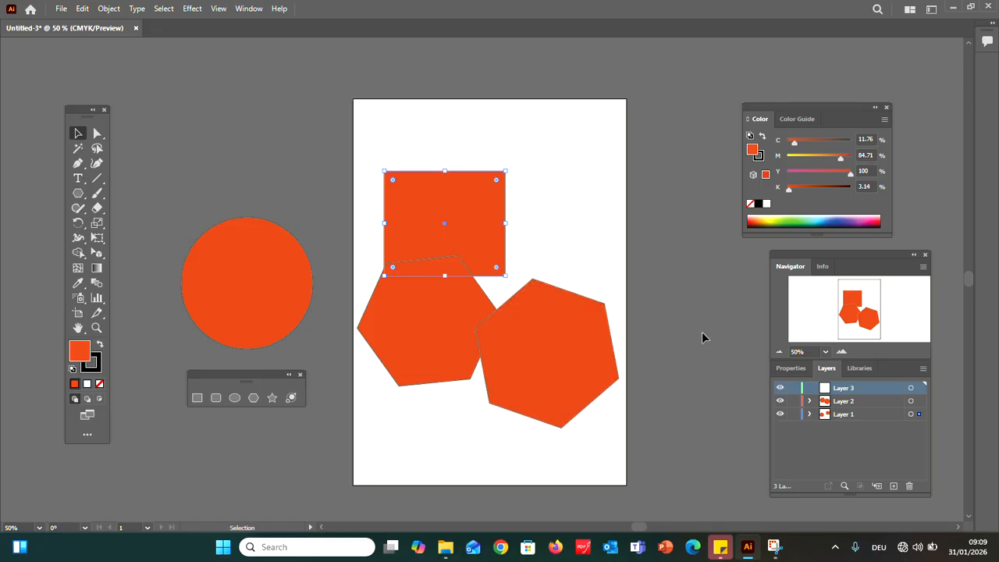
pyautogui.click(552, 258)
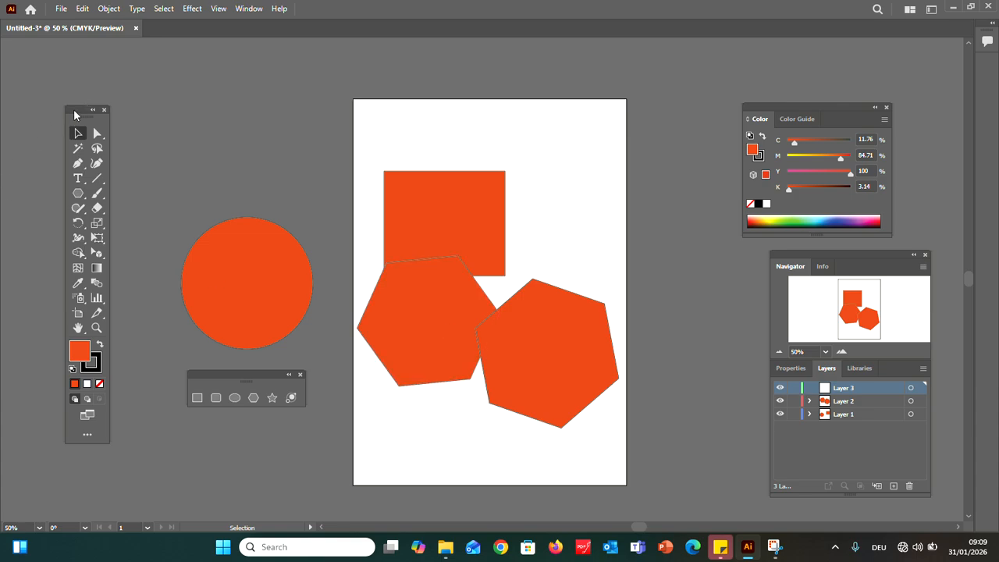
# - Move the main toolbar slightly up and away from the circle, and tear off the direct selection tools as a floating toolbar above the circle
pyautogui.moveTo(76, 115); pyautogui.dragTo(61, 98)
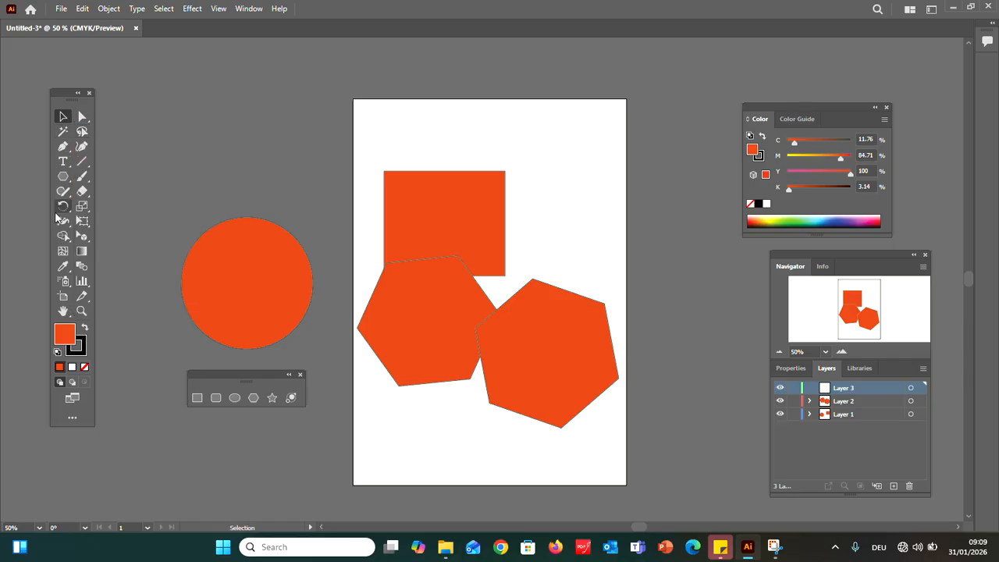
pyautogui.click(89, 122)
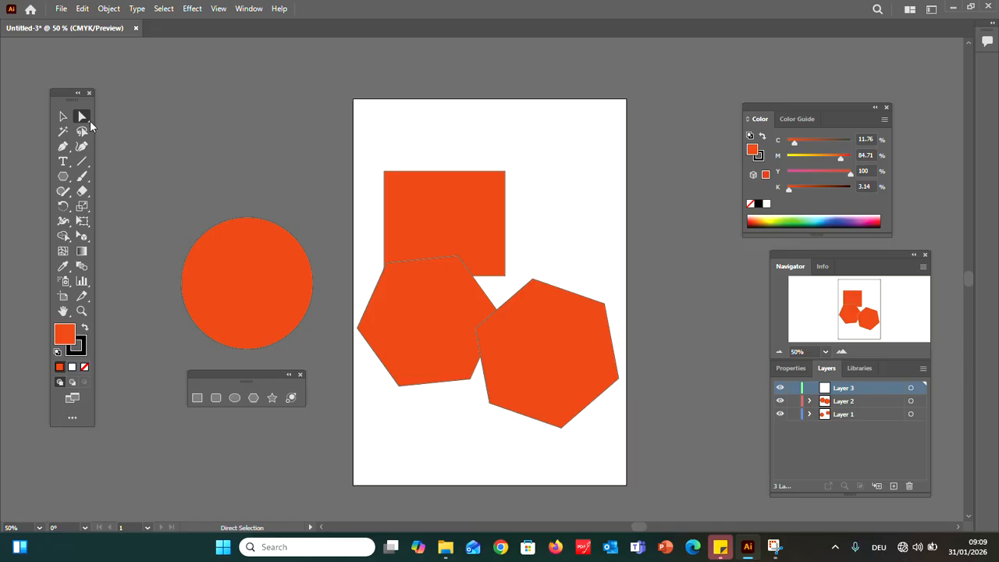
pyautogui.moveTo(90, 120)
pyautogui.mouseDown()
pyautogui.moveTo(221, 130)
pyautogui.moveTo(85, 119)
pyautogui.mouseUp()
pyautogui.moveTo(88, 121); pyautogui.dragTo(89, 123)
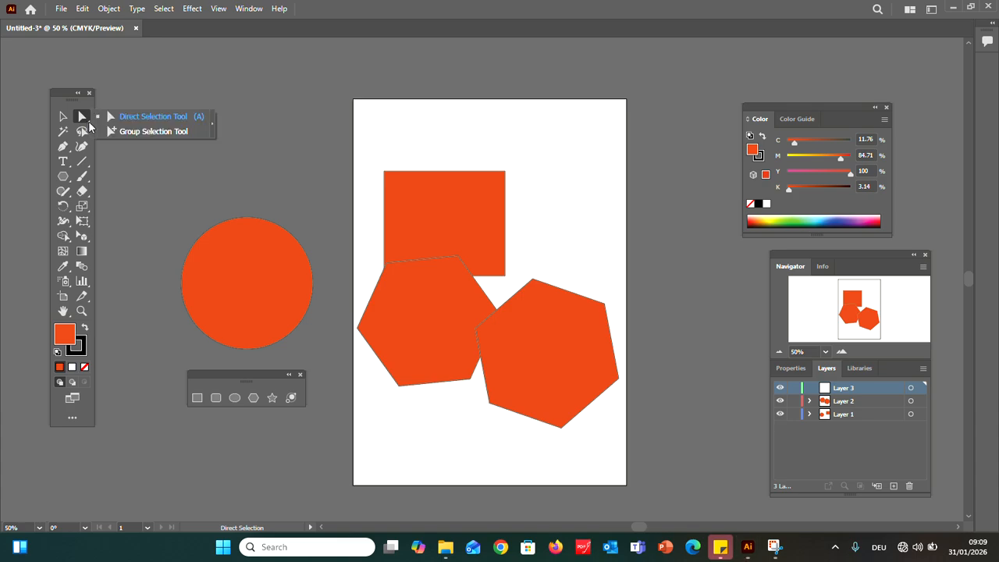
pyautogui.click(213, 122)
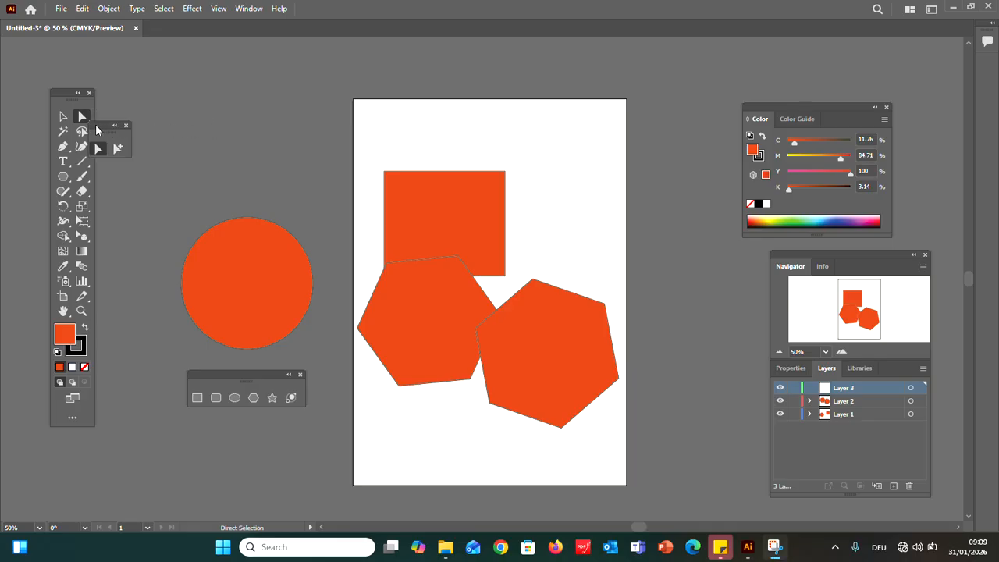
pyautogui.moveTo(95, 124); pyautogui.dragTo(201, 165)
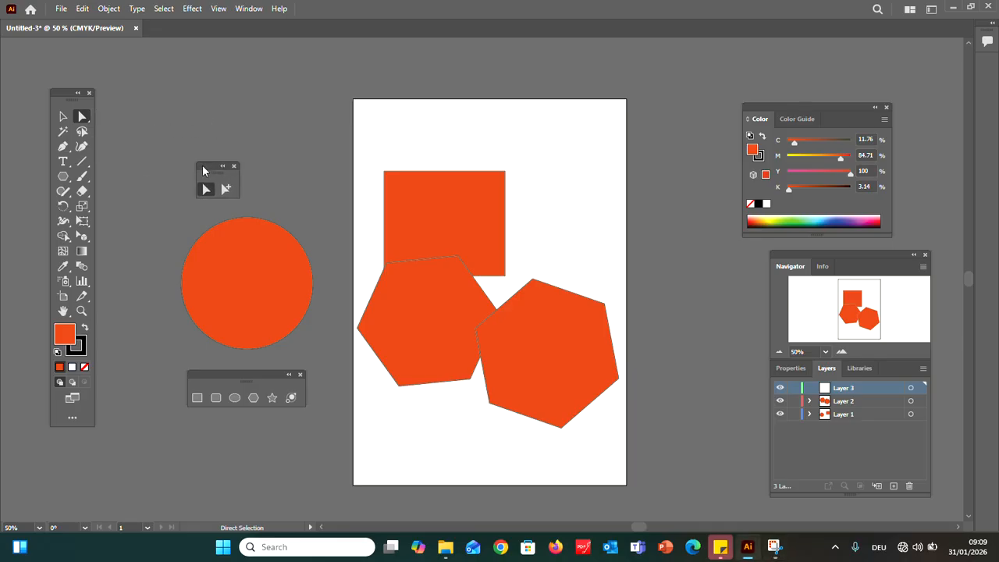
# - Tear off the direct selection tools again and place their floating toolbar between the artboard and the Color panel
pyautogui.click(89, 120)
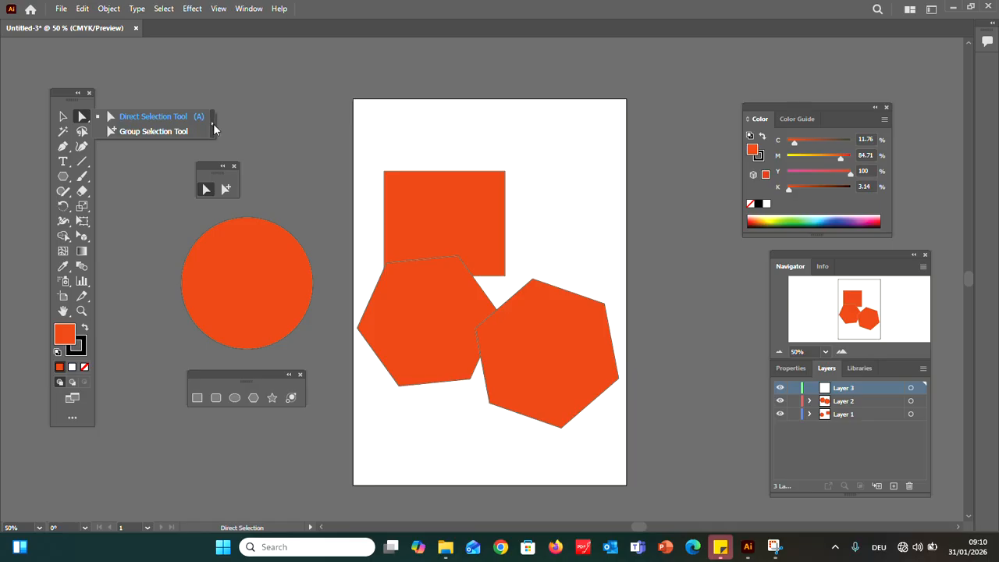
pyautogui.click(215, 129)
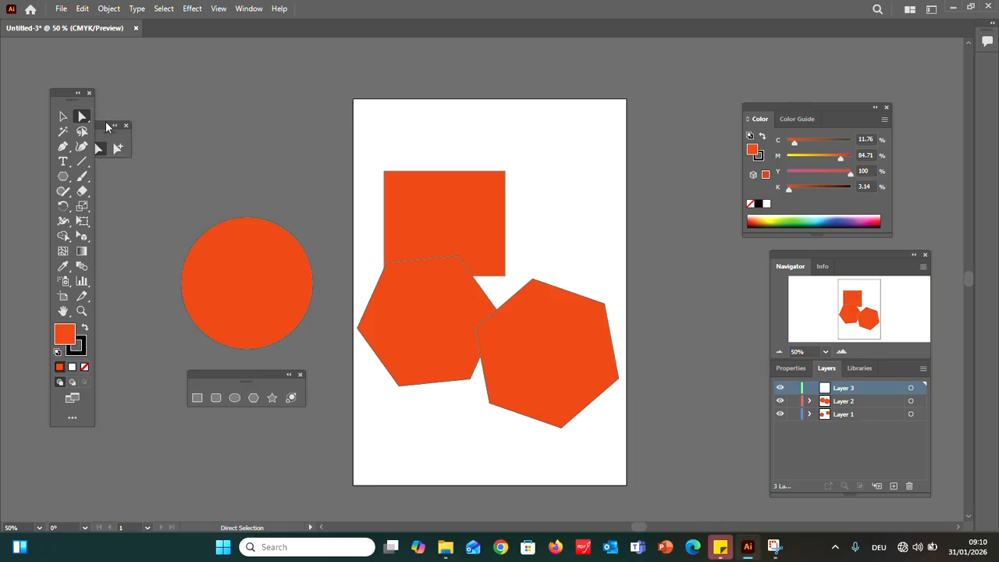
pyautogui.moveTo(110, 122); pyautogui.dragTo(680, 148)
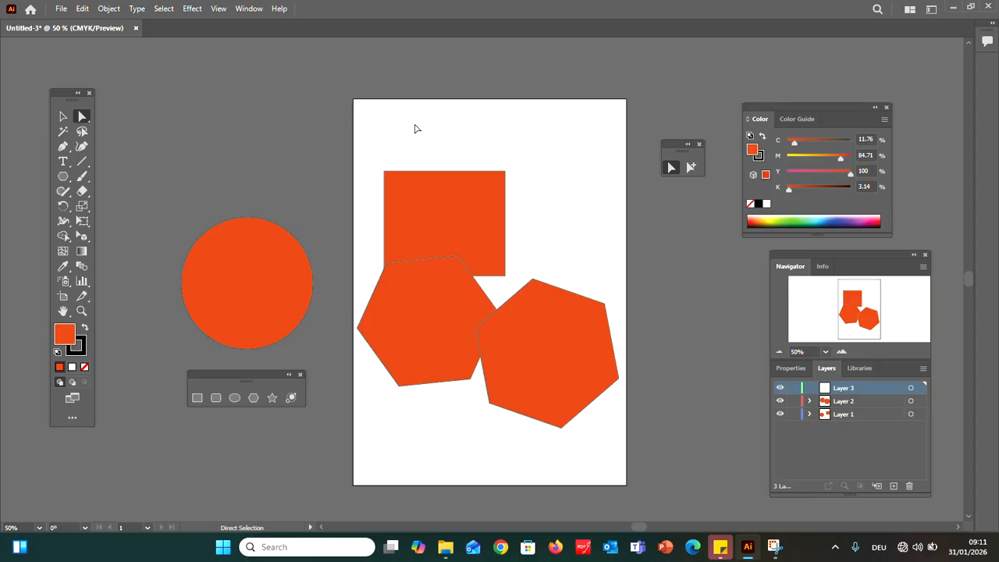
# - Start editing the artboards from Document Setup, and enlarge Artboard 1 upward, rightward and leftward to the middle of the circle
pyautogui.click(63, 9)
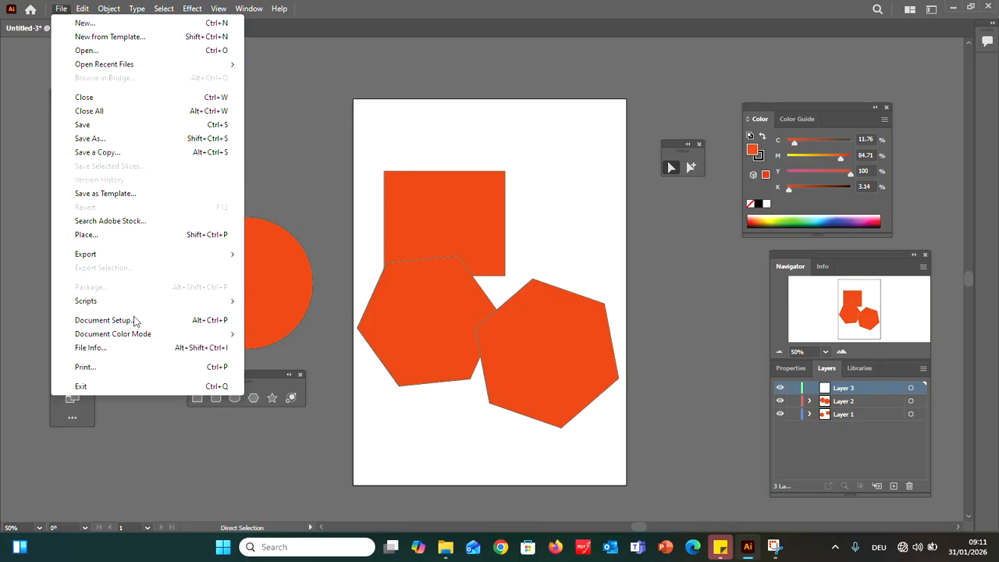
pyautogui.click(134, 319)
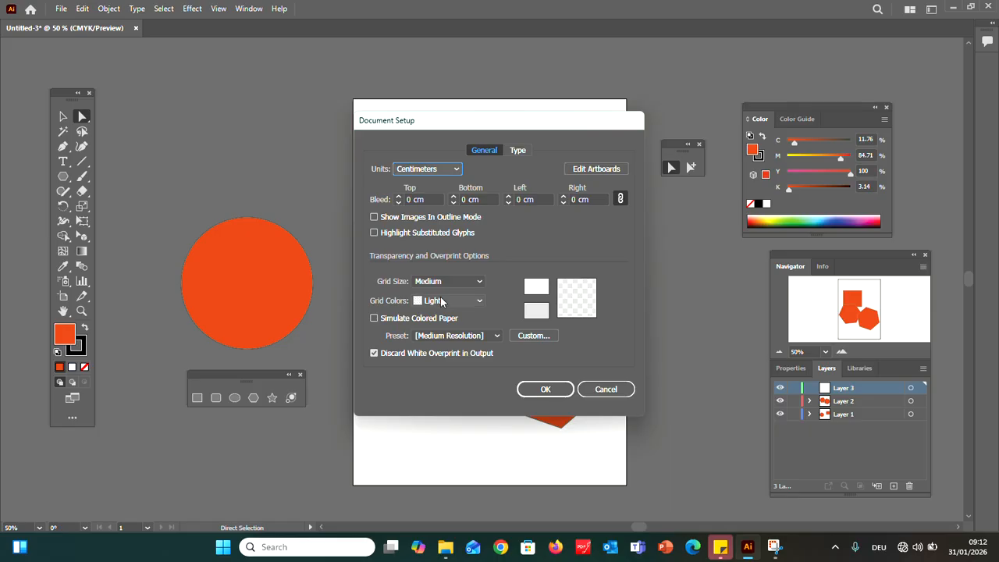
pyautogui.click(588, 170)
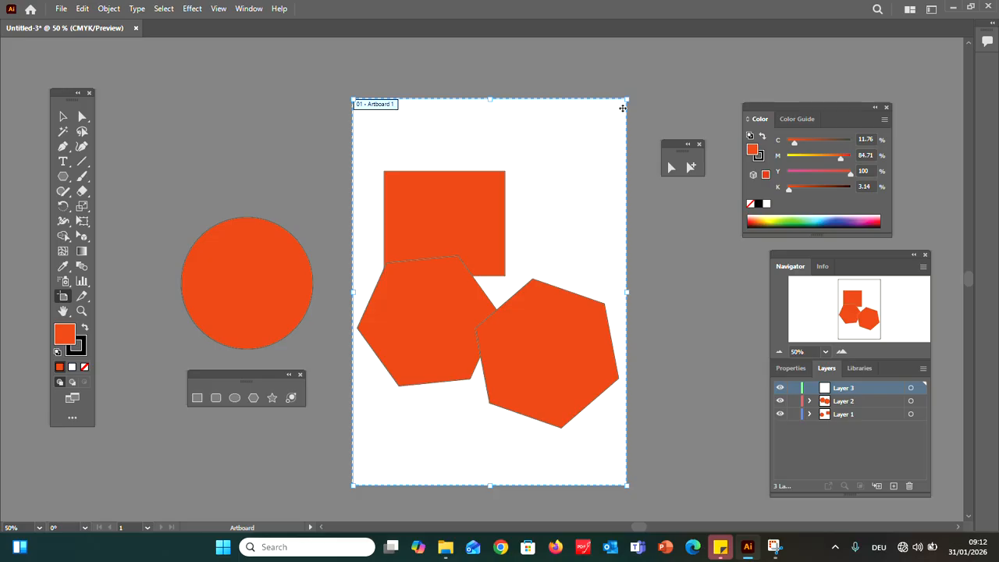
pyautogui.moveTo(628, 98); pyautogui.dragTo(680, 49)
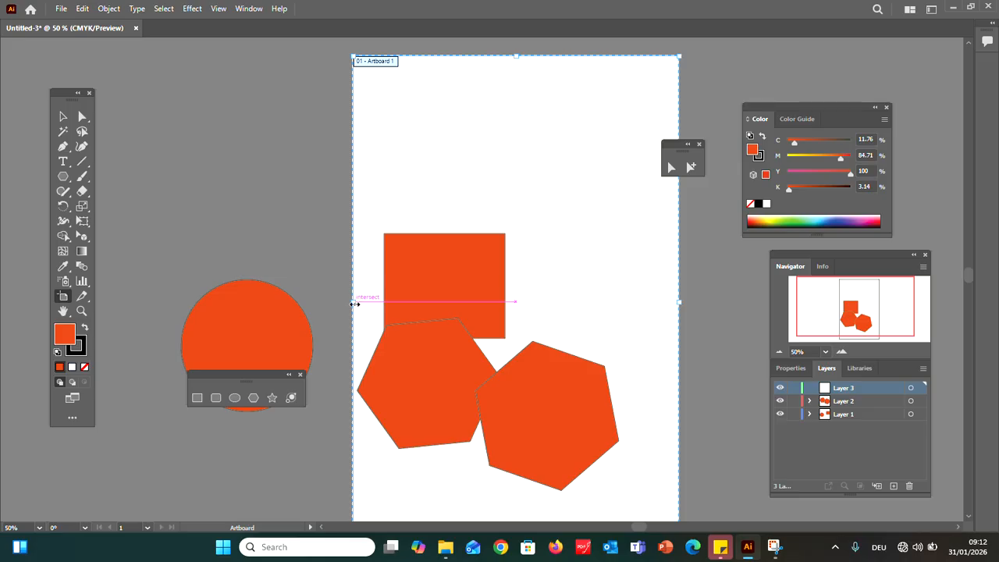
pyautogui.moveTo(354, 304); pyautogui.dragTo(243, 302)
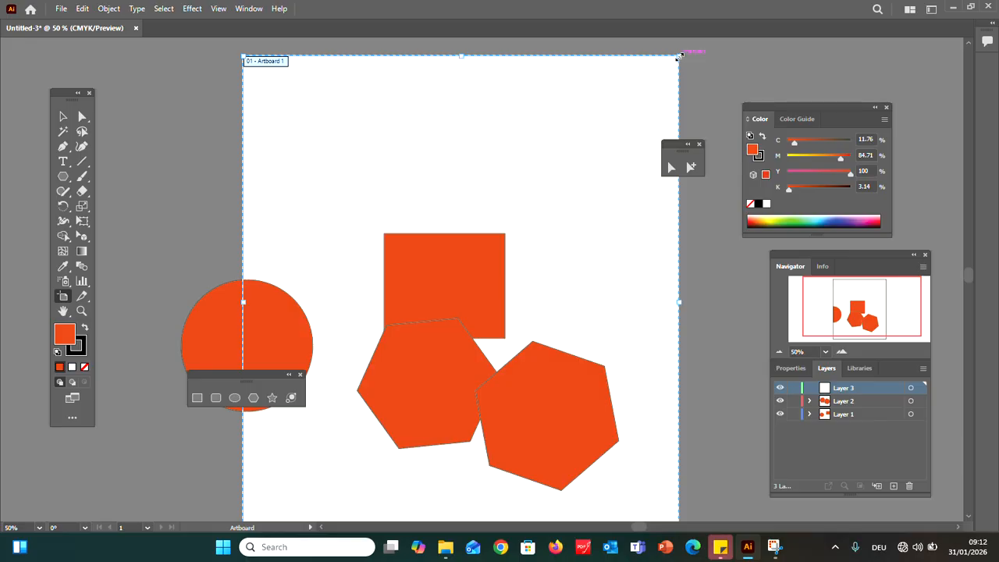
# - Pull in Artboard 1's upper-right corner to make it about 27.2 × 29.2 cm, and open its Artboard Options
pyautogui.moveTo(679, 56); pyautogui.dragTo(541, 160)
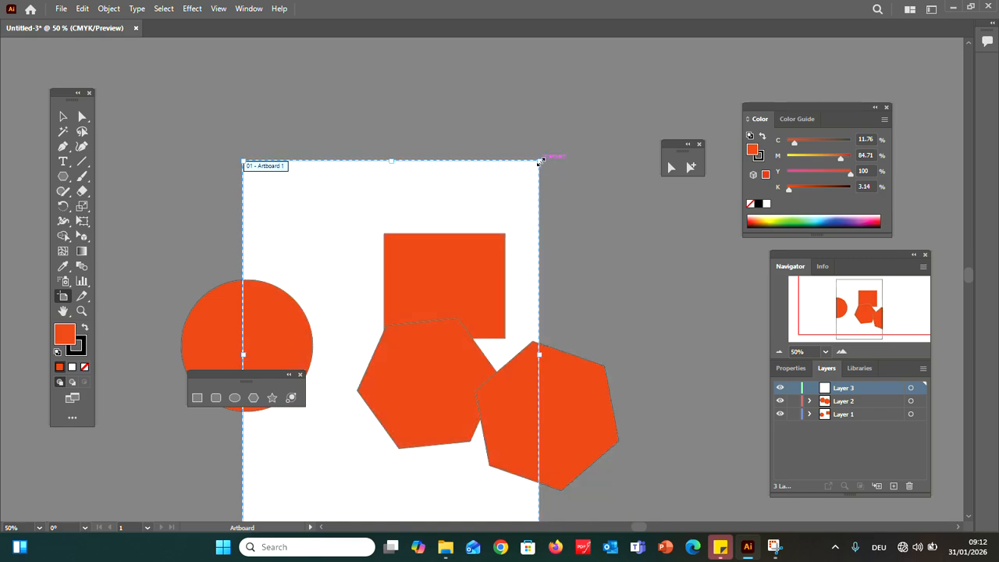
pyautogui.moveTo(541, 161); pyautogui.dragTo(591, 184)
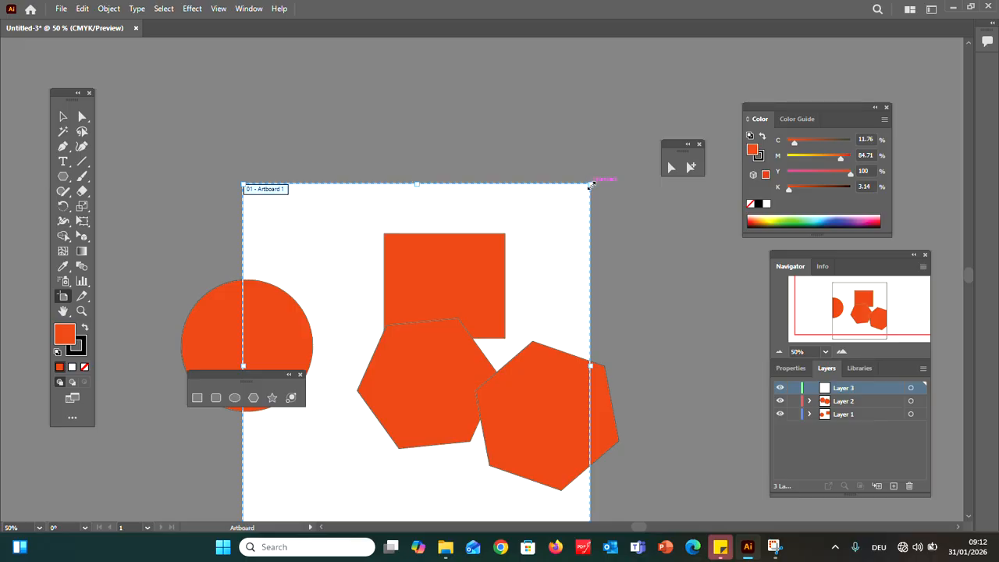
pyautogui.moveTo(591, 184)
pyautogui.mouseDown()
pyautogui.moveTo(590, 173)
pyautogui.moveTo(648, 282)
pyautogui.moveTo(598, 168)
pyautogui.mouseUp()
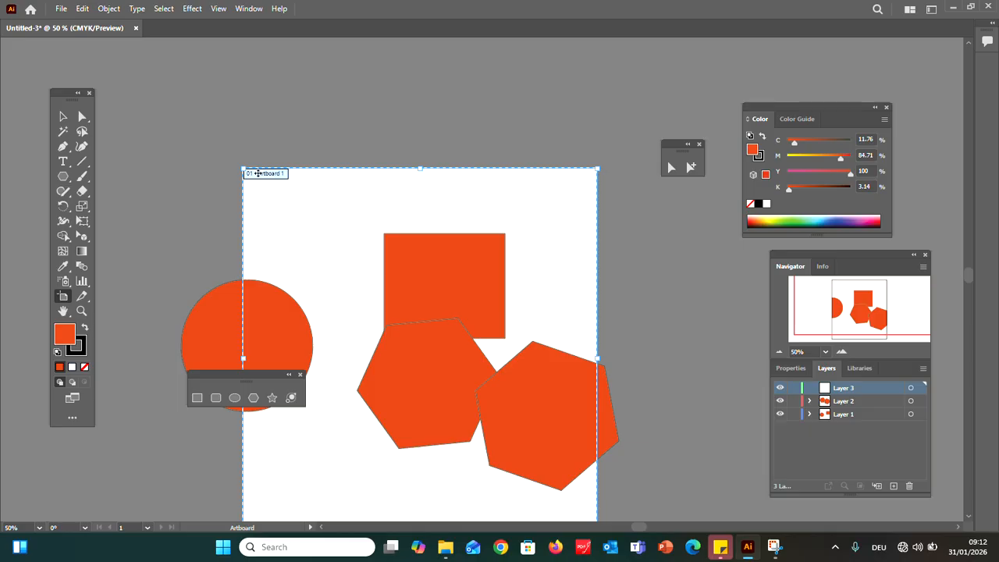
pyautogui.doubleClick(259, 173)
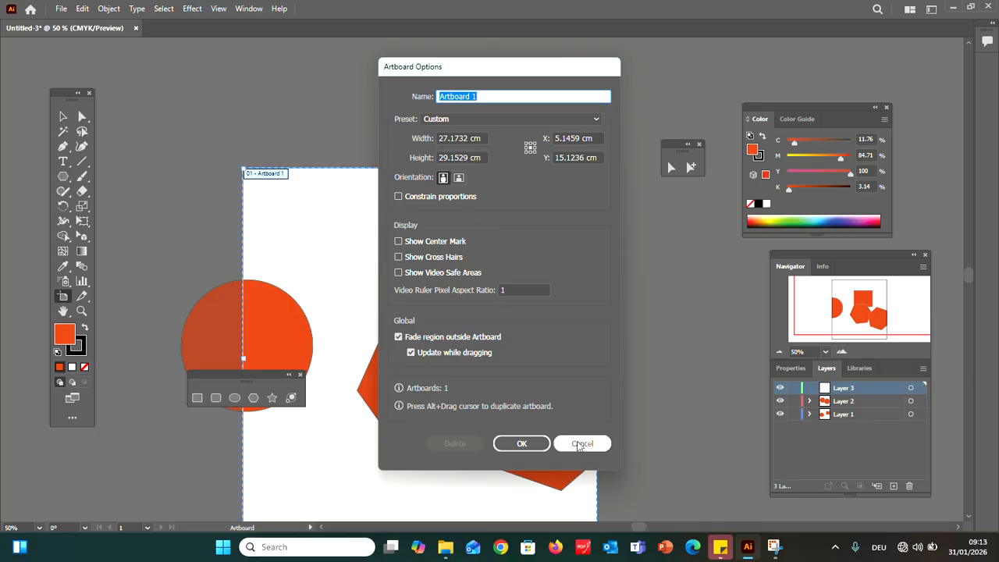
# - Cancel the Artboard Options and move Artboard 1 with its artwork right, then back left until its edge reaches the main toolbar
pyautogui.click(579, 443)
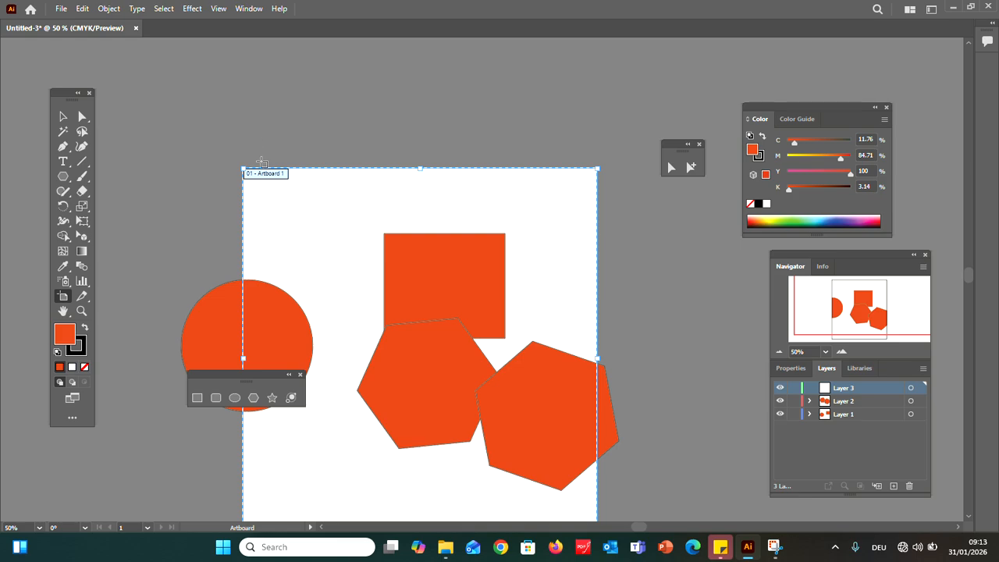
pyautogui.moveTo(266, 172); pyautogui.dragTo(634, 175)
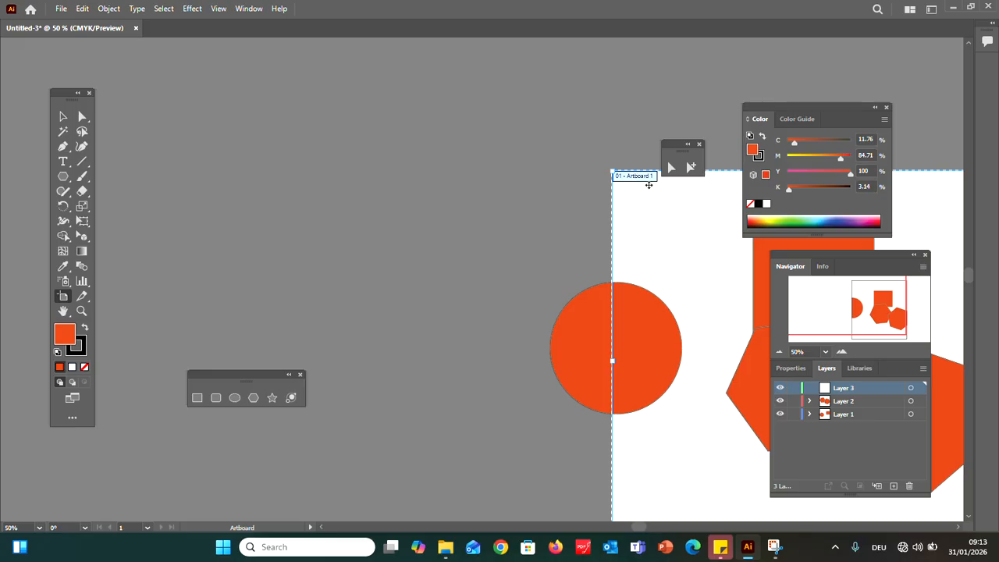
pyautogui.moveTo(645, 177); pyautogui.dragTo(125, 165)
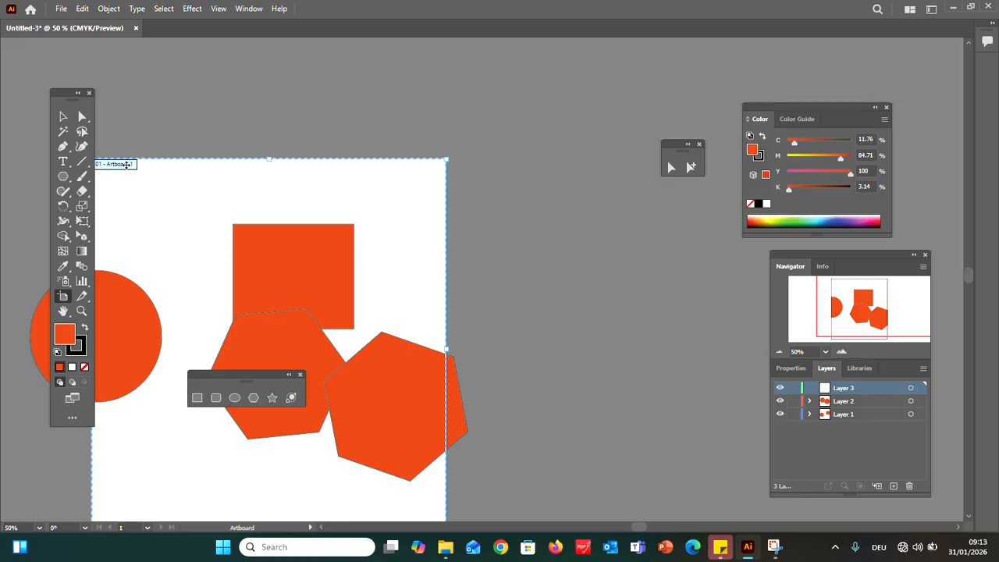
# - Copy and paste Artboard 1 with its artwork twice to make a row of three identical artboards
pyautogui.press('ctrl')
pyautogui.hotkey('ctrl', 'v')
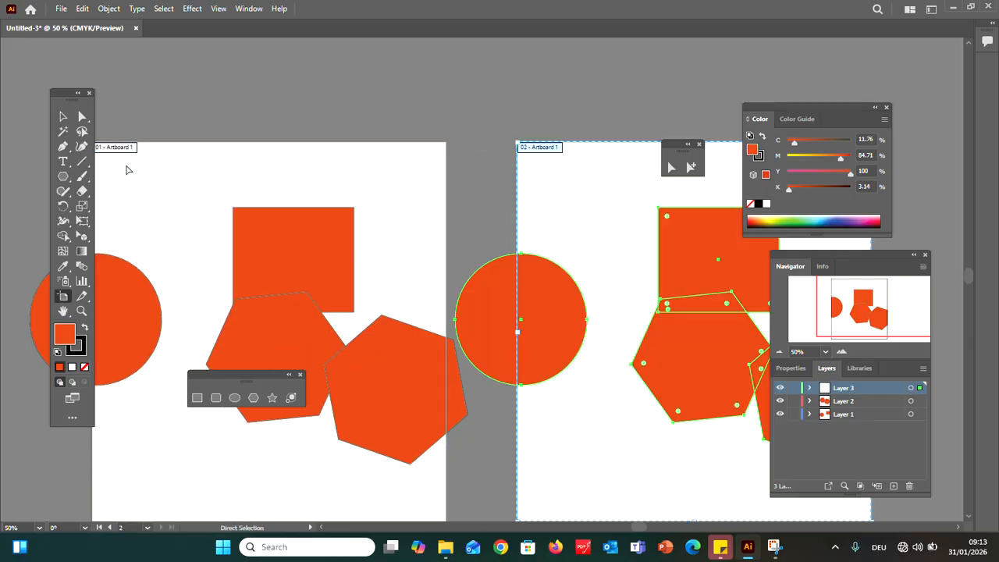
pyautogui.click(83, 9)
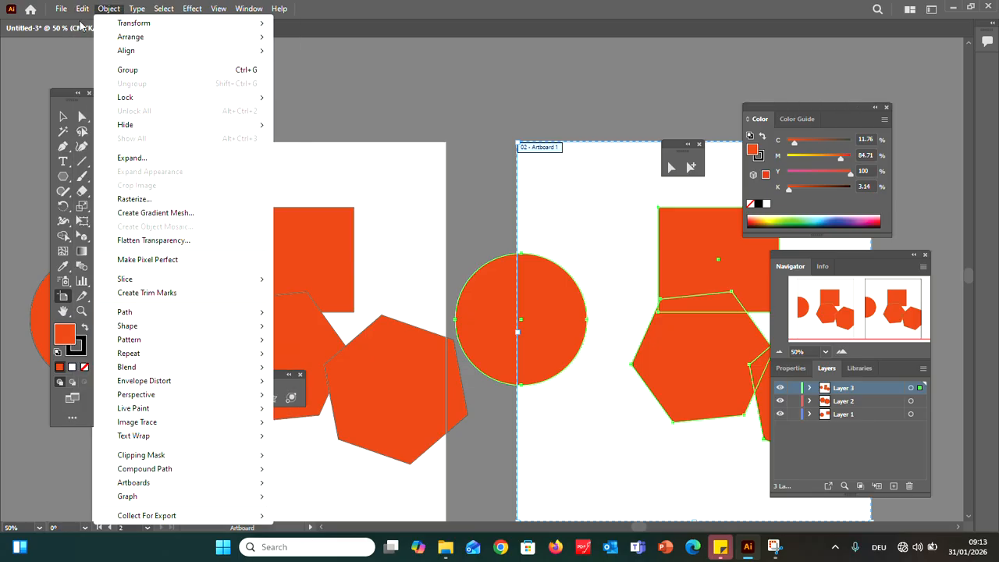
pyautogui.click(103, 70)
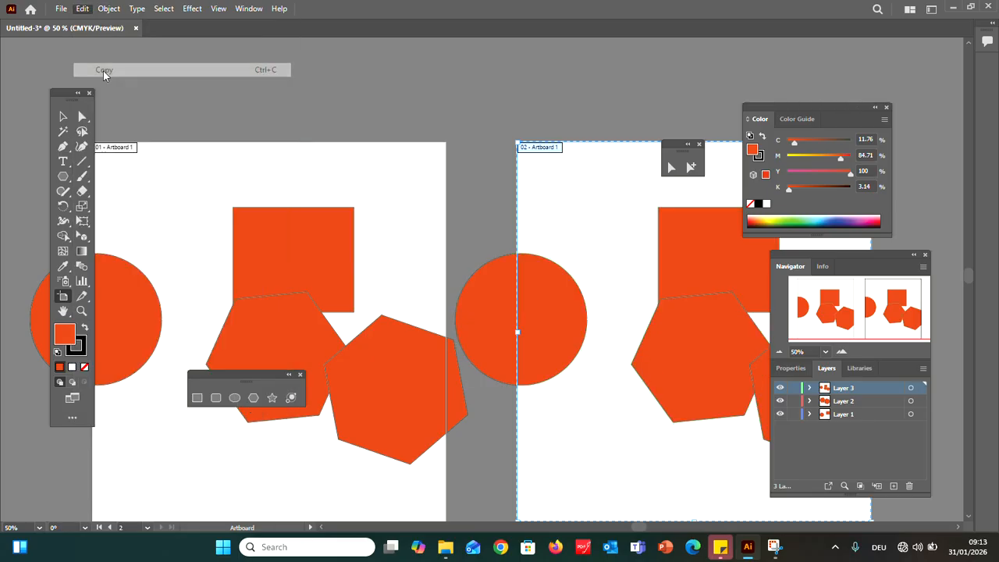
pyautogui.click(83, 8)
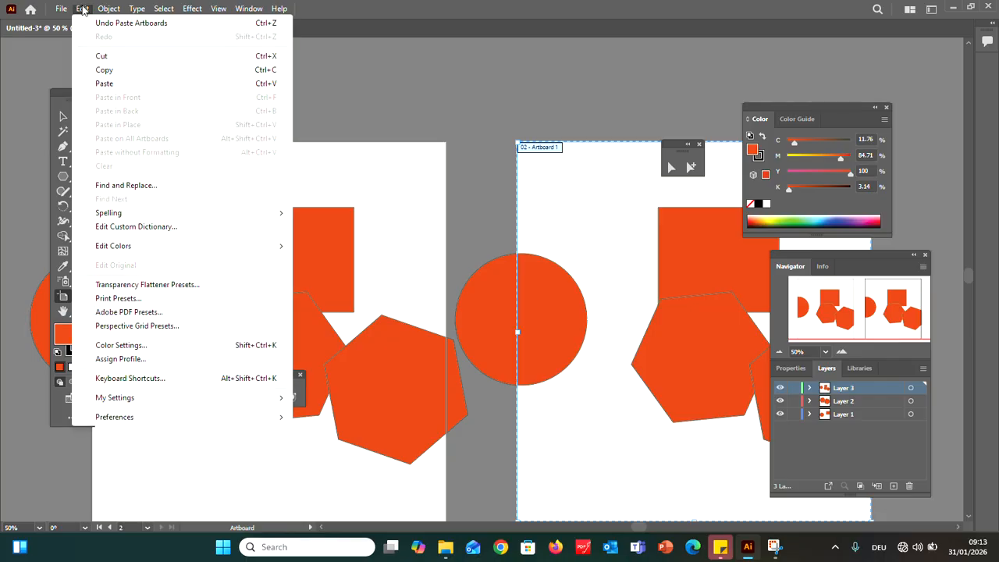
pyautogui.click(133, 84)
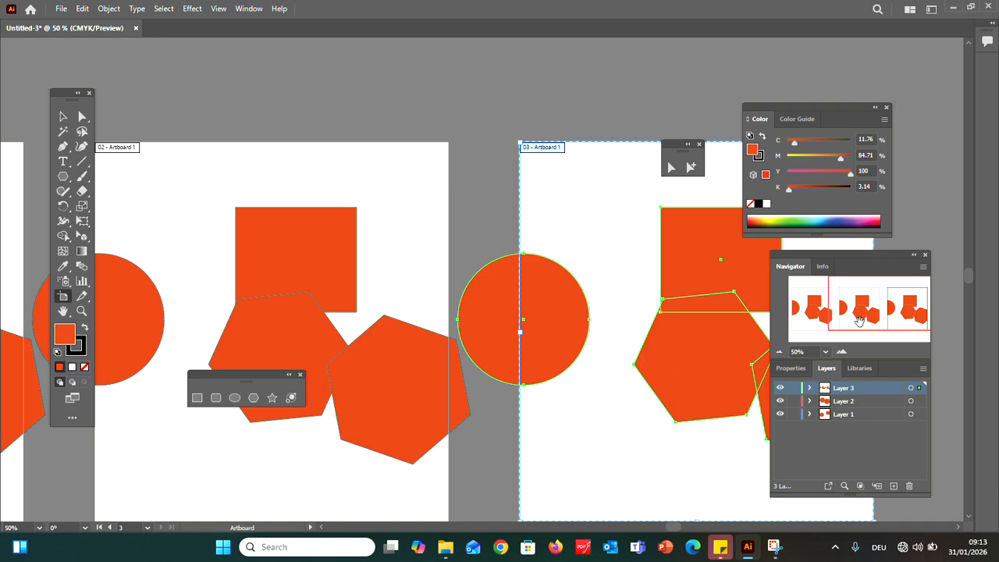
# - View all three artboards at 25% zoom, return to 50%, and check the list for navigating between artboards
pyautogui.click(784, 352)
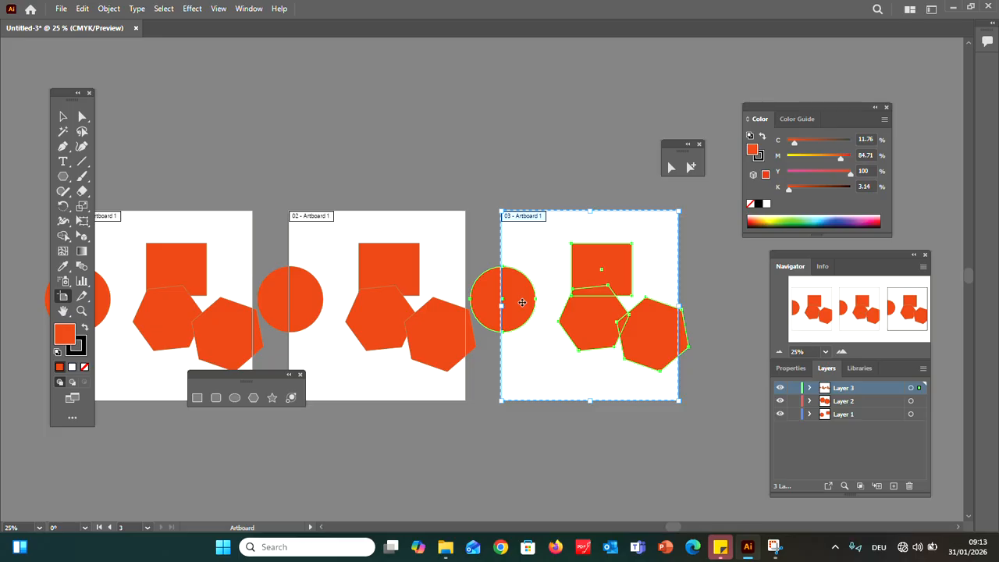
pyautogui.hscroll(-1, 536, 272)
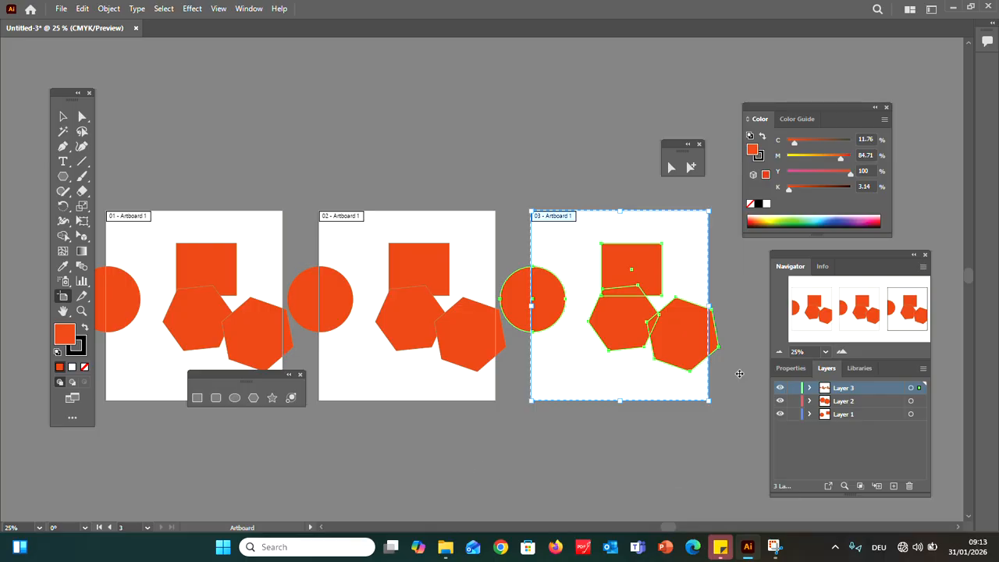
pyautogui.click(827, 355)
pyautogui.click(827, 355)
pyautogui.click(828, 355)
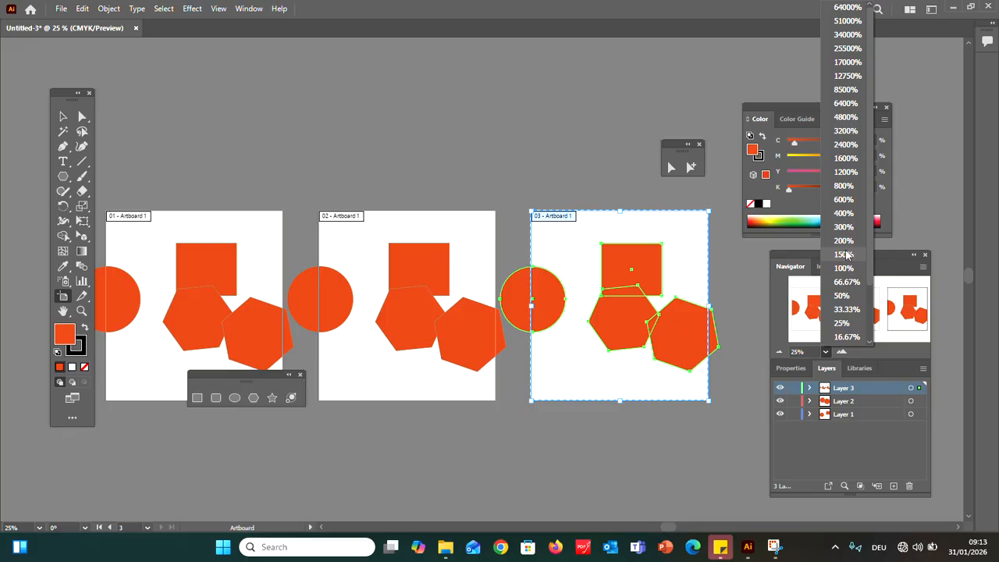
pyautogui.click(848, 294)
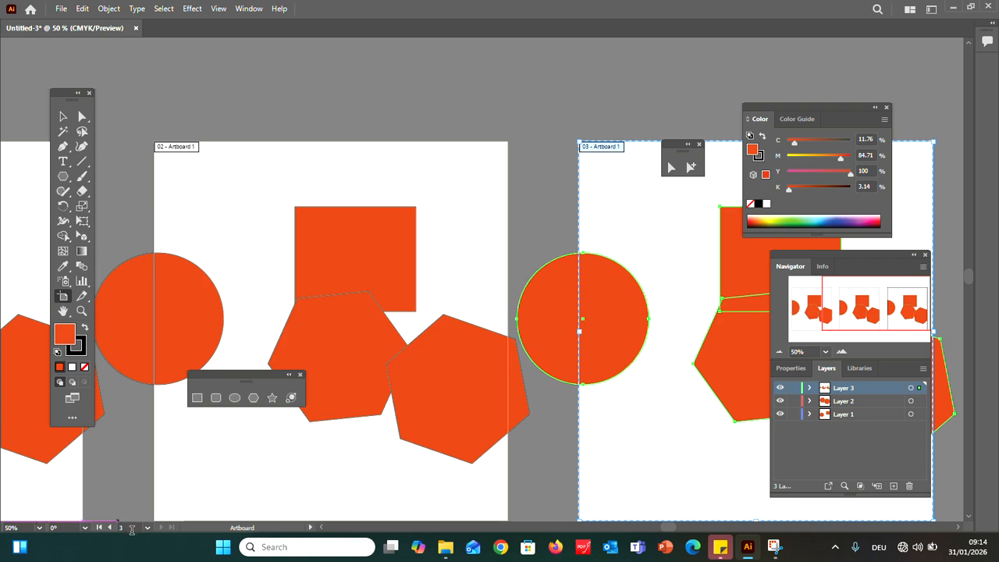
pyautogui.click(145, 530)
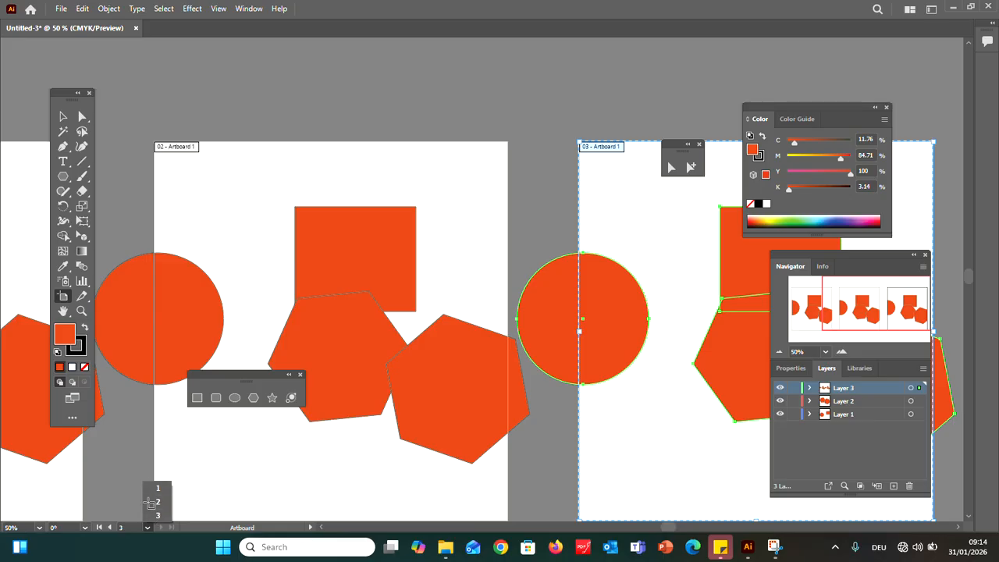
pyautogui.click(130, 528)
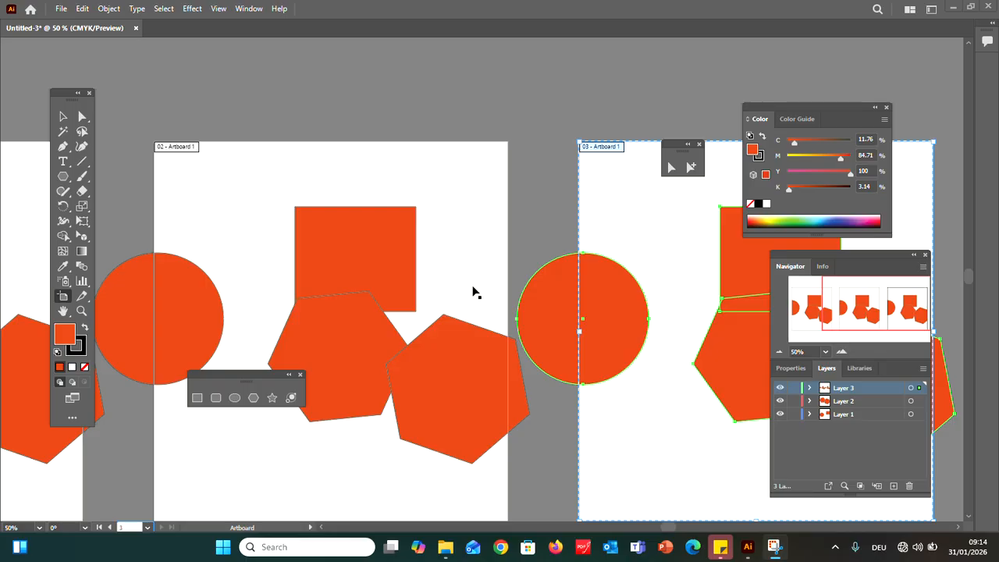
# - Move the second artboard with its artwork up and left over the first one, and switch Outline view on and off
pyautogui.moveTo(472, 292); pyautogui.dragTo(348, 58)
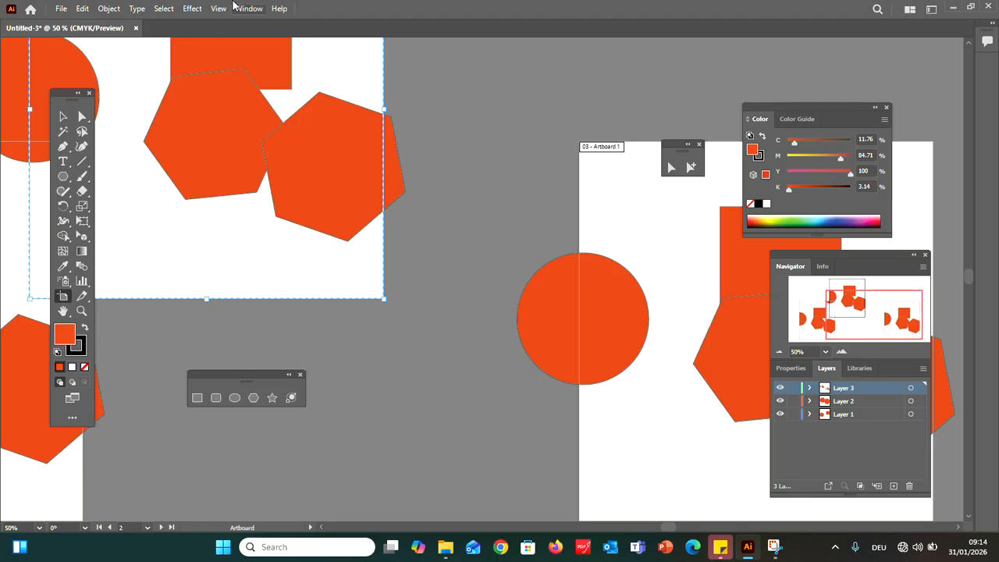
pyautogui.hotkey('ctrl', 'y')
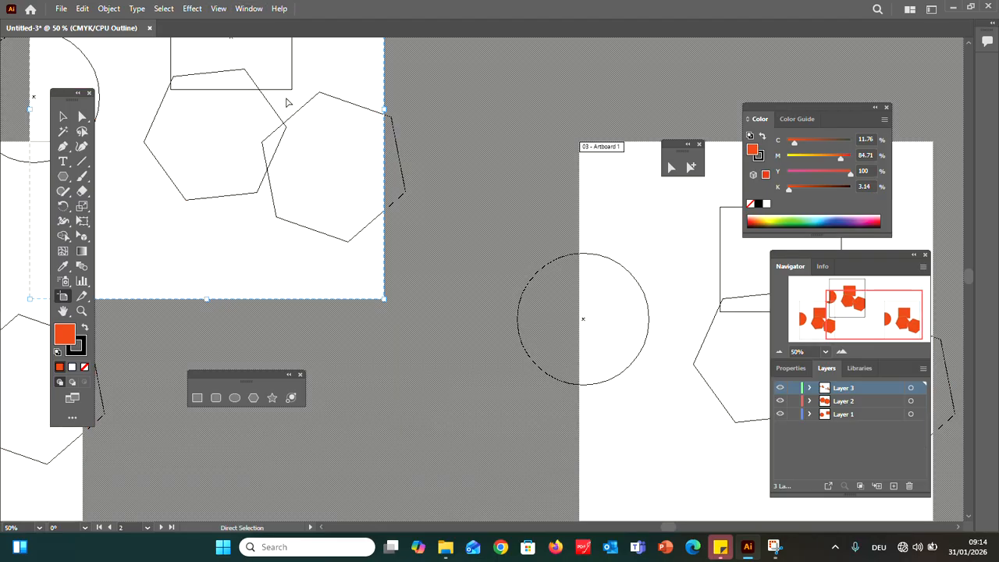
pyautogui.hotkey('ctrl', 'y')
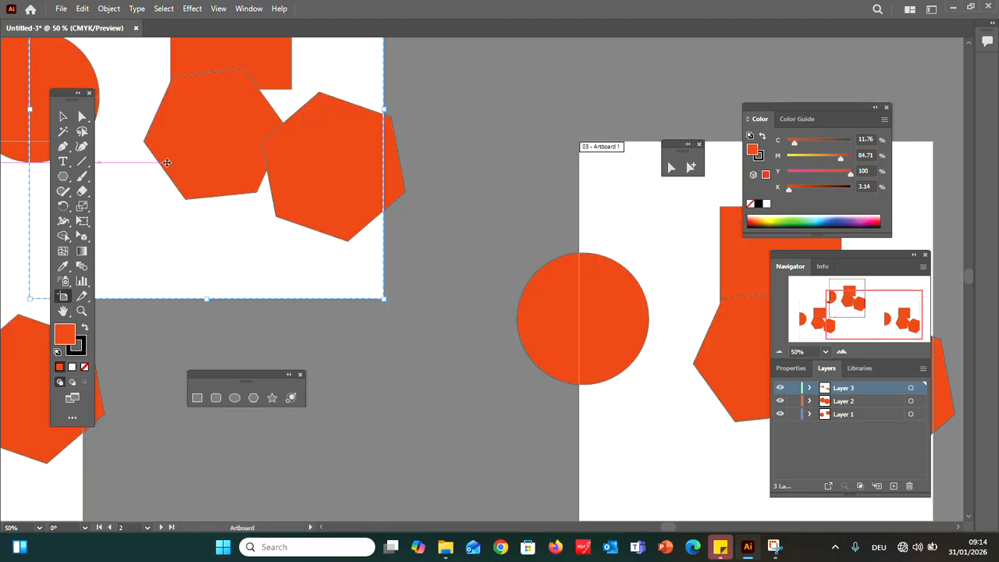
# - Move the Color panel slightly up and the main toolbar slightly down
pyautogui.moveTo(829, 110); pyautogui.dragTo(827, 87)
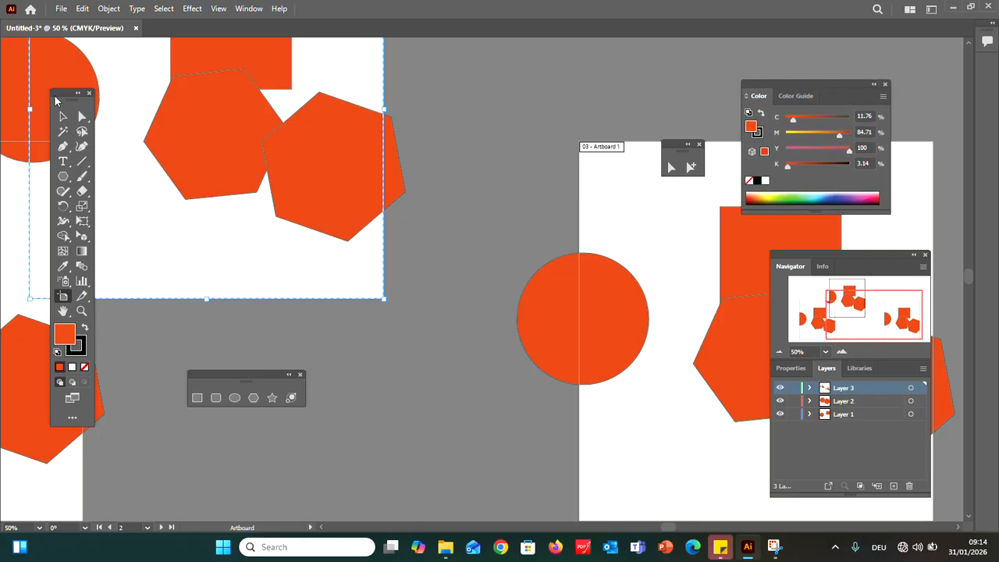
pyautogui.moveTo(53, 104); pyautogui.dragTo(54, 127)
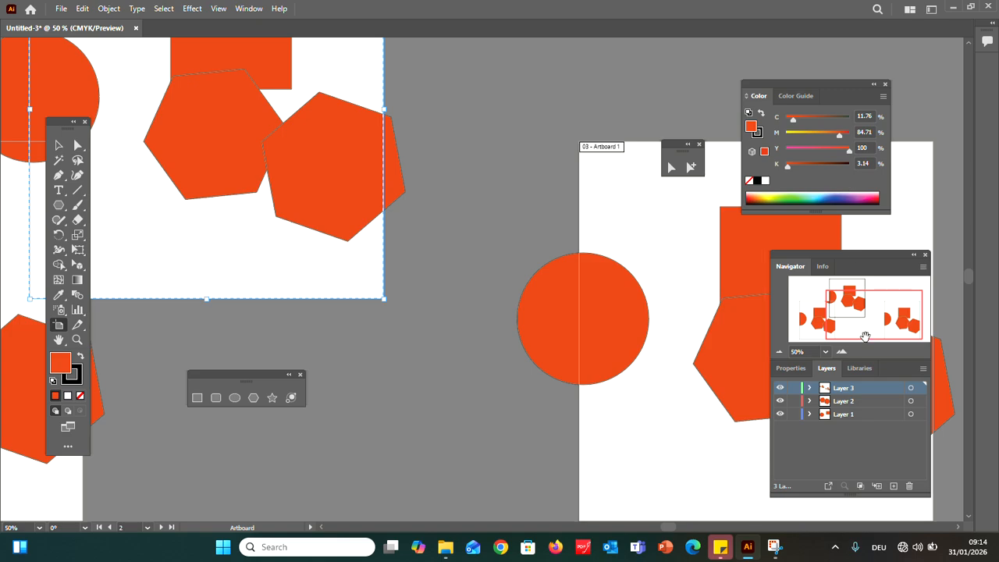
# - Extend the second artboard's top edge slightly upward and place the artboard with its artwork between the first and third artboards
pyautogui.click(781, 352)
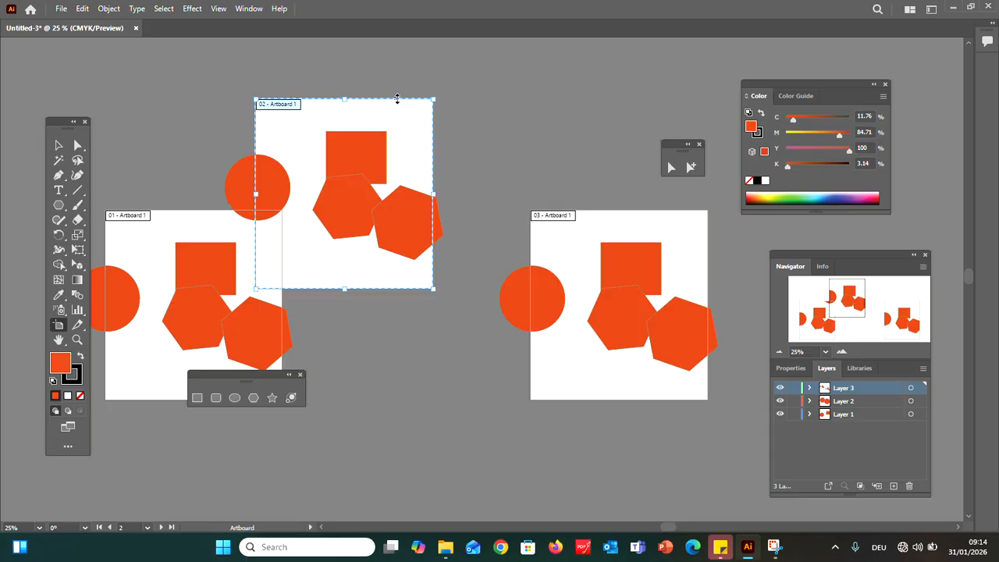
pyautogui.moveTo(390, 99)
pyautogui.mouseDown()
pyautogui.moveTo(450, 164)
pyautogui.moveTo(418, 152)
pyautogui.moveTo(406, 96)
pyautogui.mouseUp()
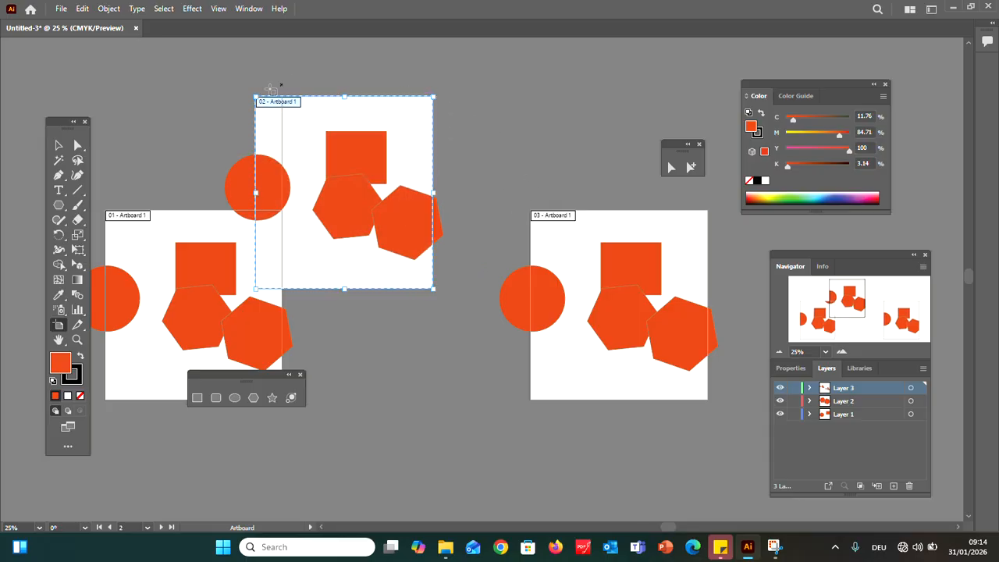
pyautogui.moveTo(261, 101); pyautogui.dragTo(319, 211)
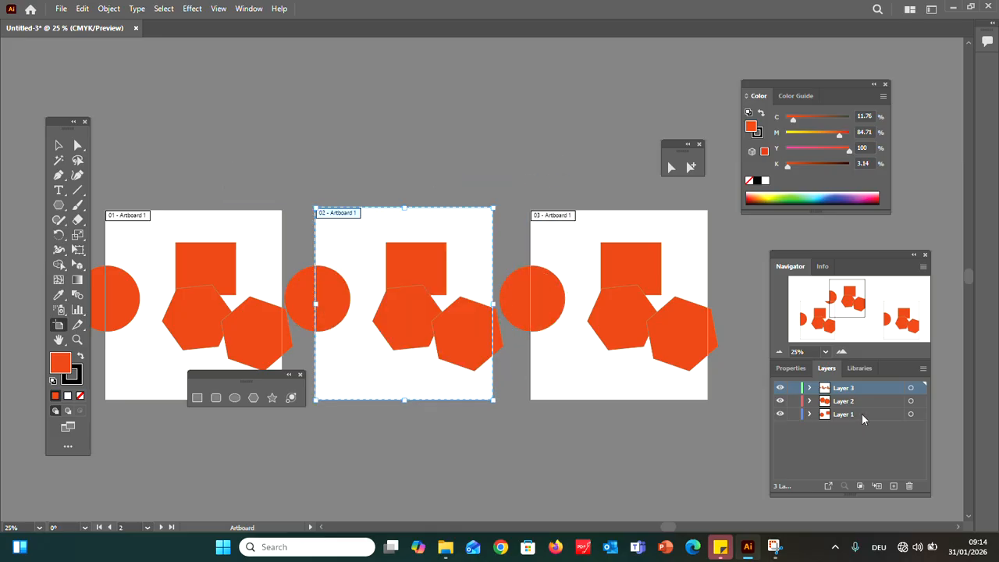